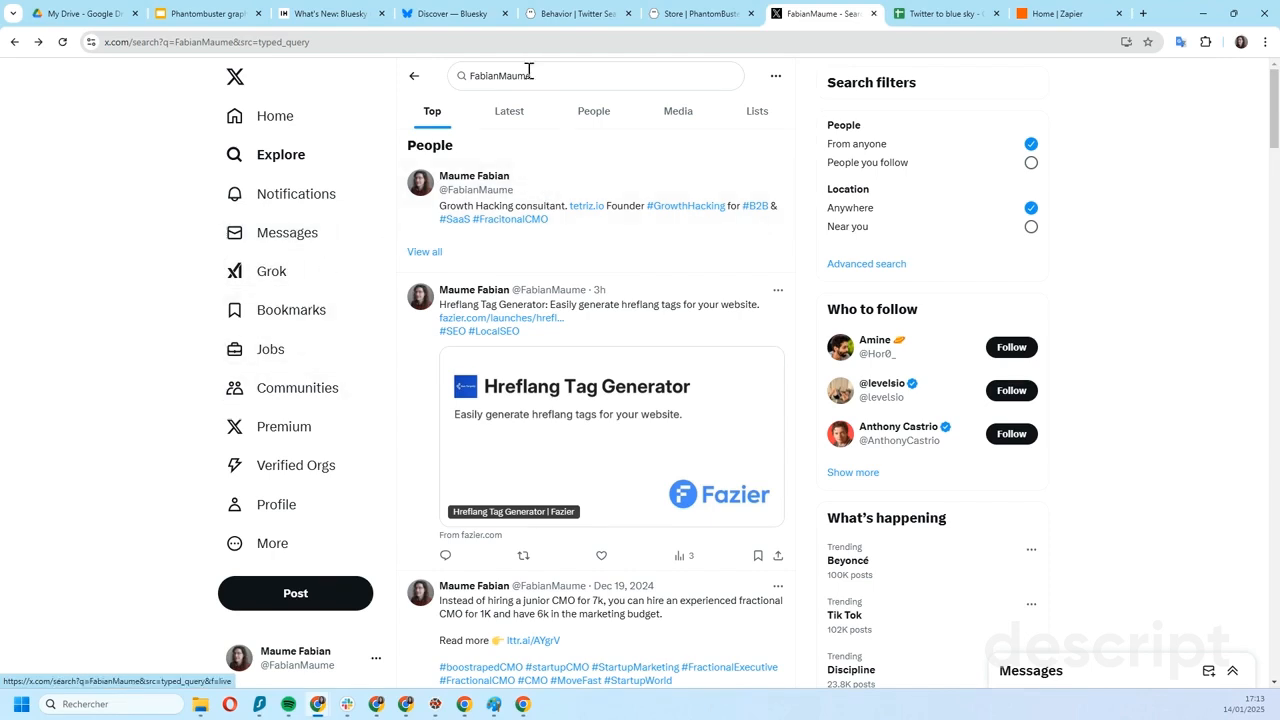
- Show the latest posts for the account-handle search on X
{"action": "left_click", "coordinate": [452, 75]}
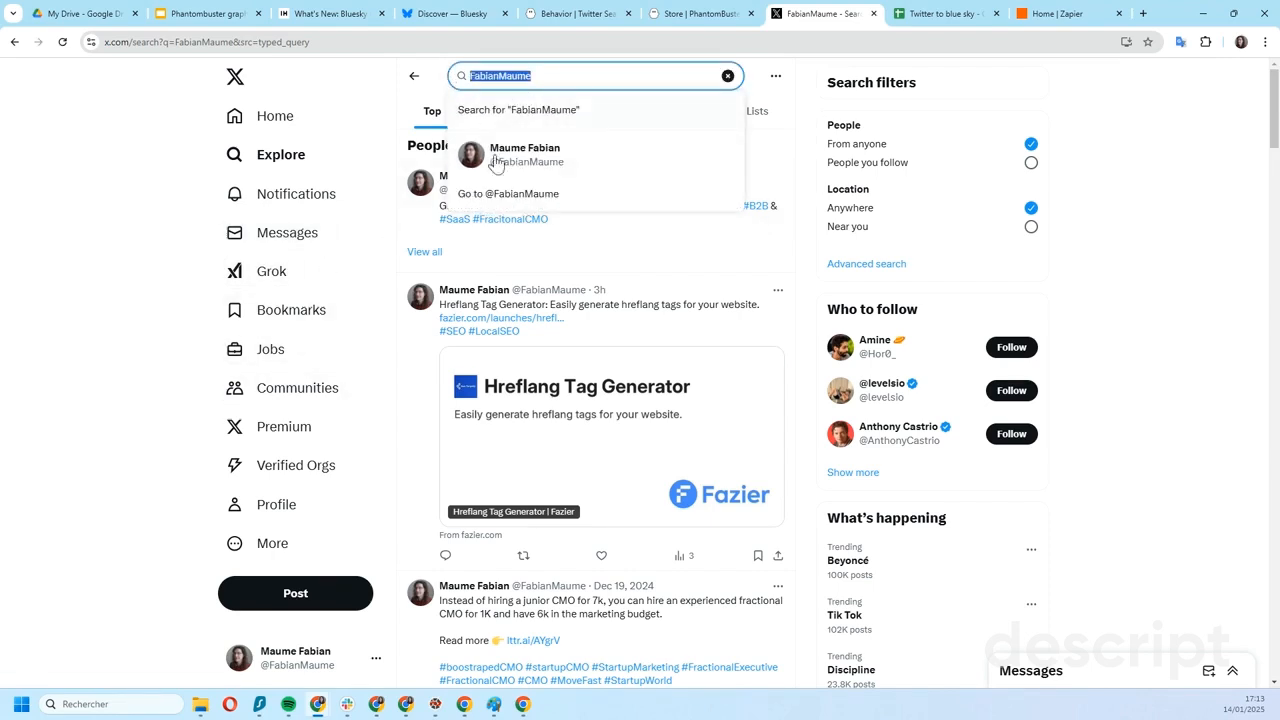
{"action": "left_click", "coordinate": [412, 107]}
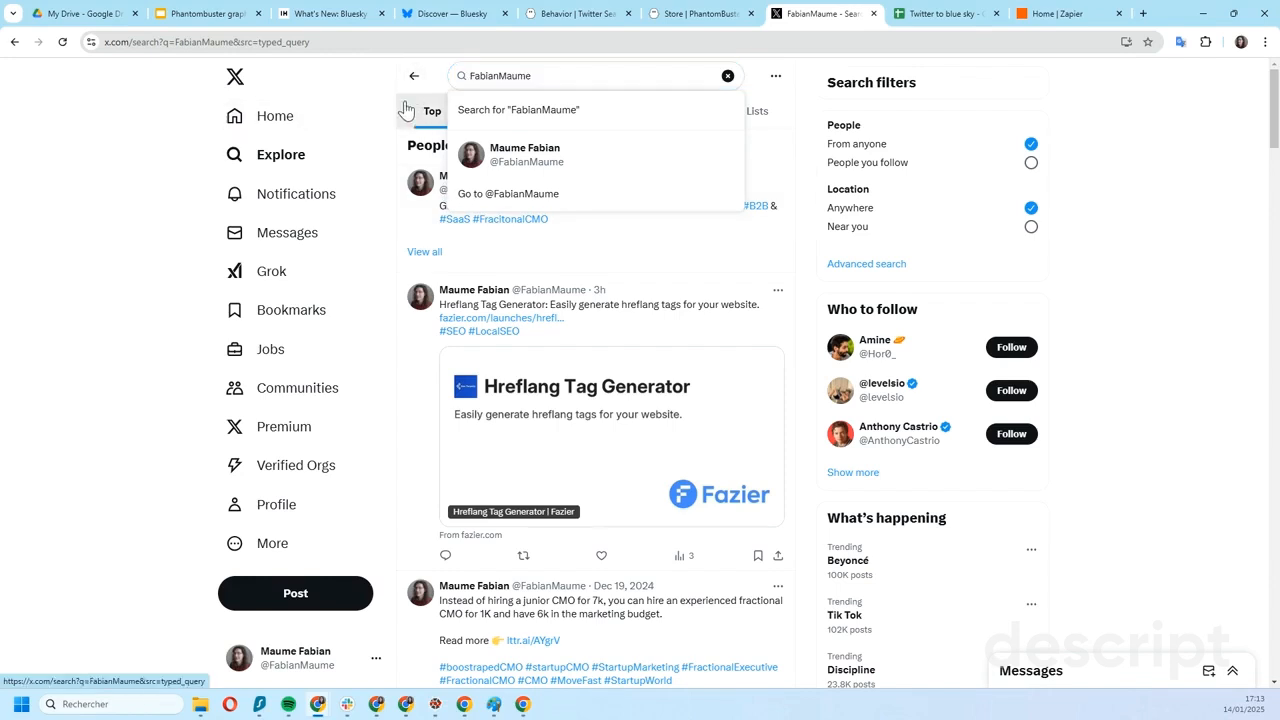
{"action": "left_click", "coordinate": [506, 120]}
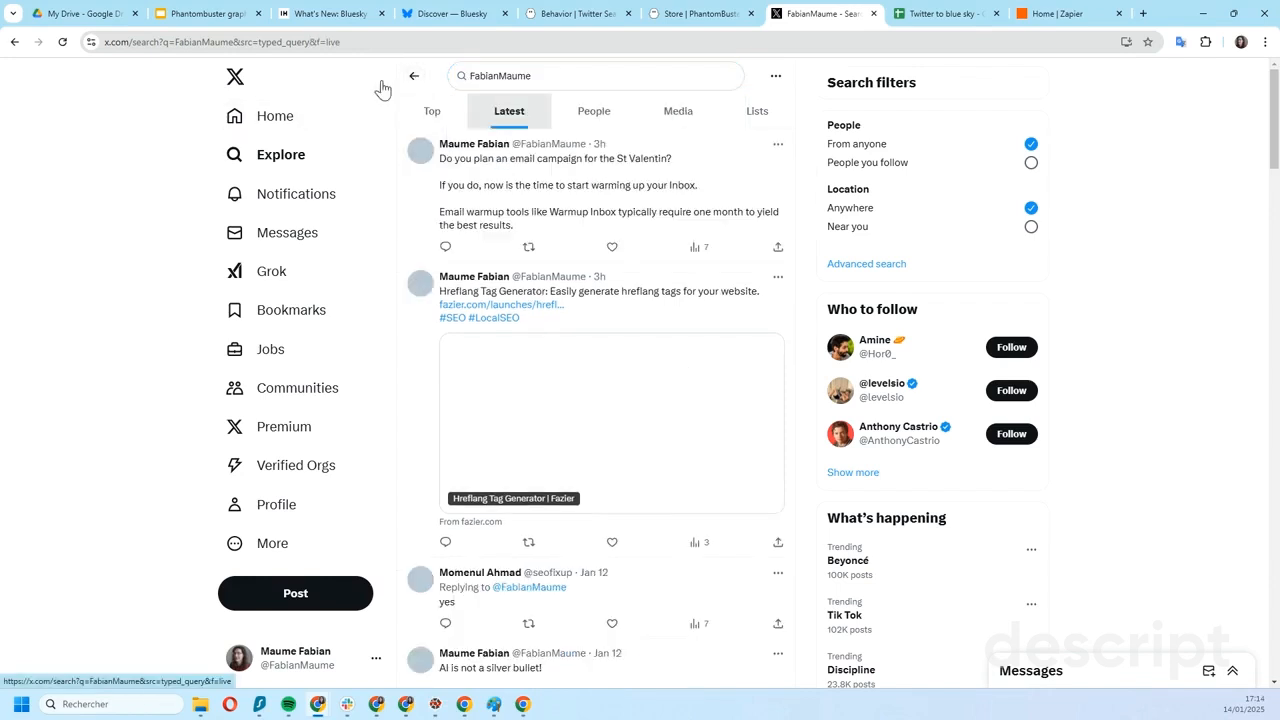
- Switch to PhantomBuster and check the search URL in the Twitter Search Export phantom's Search to scrape settings
{"action": "left_click", "coordinate": [534, 23]}
{"action": "left_click", "coordinate": [258, 207]}
{"action": "left_click", "coordinate": [486, 257]}
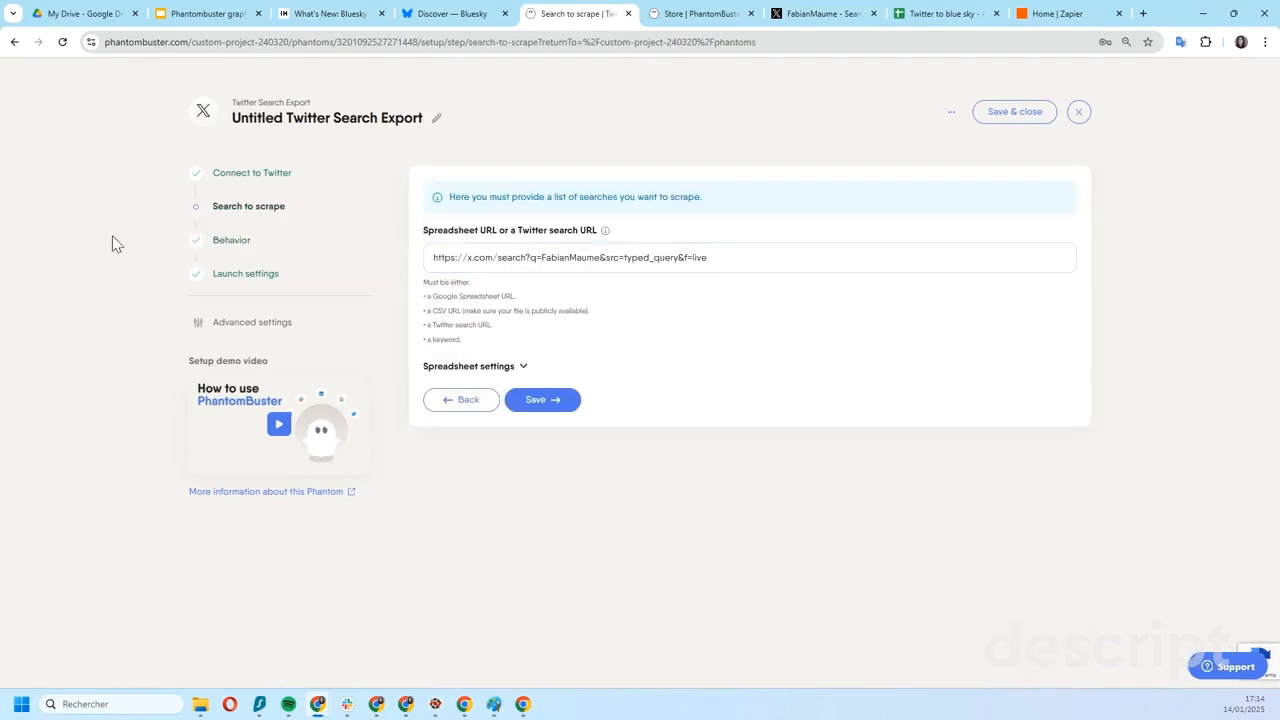
- Review the phantom's Behavior settings, including the number of results per search, the search kind and the advanced settings
{"action": "left_click", "coordinate": [237, 249]}
{"action": "left_click", "coordinate": [469, 213]}
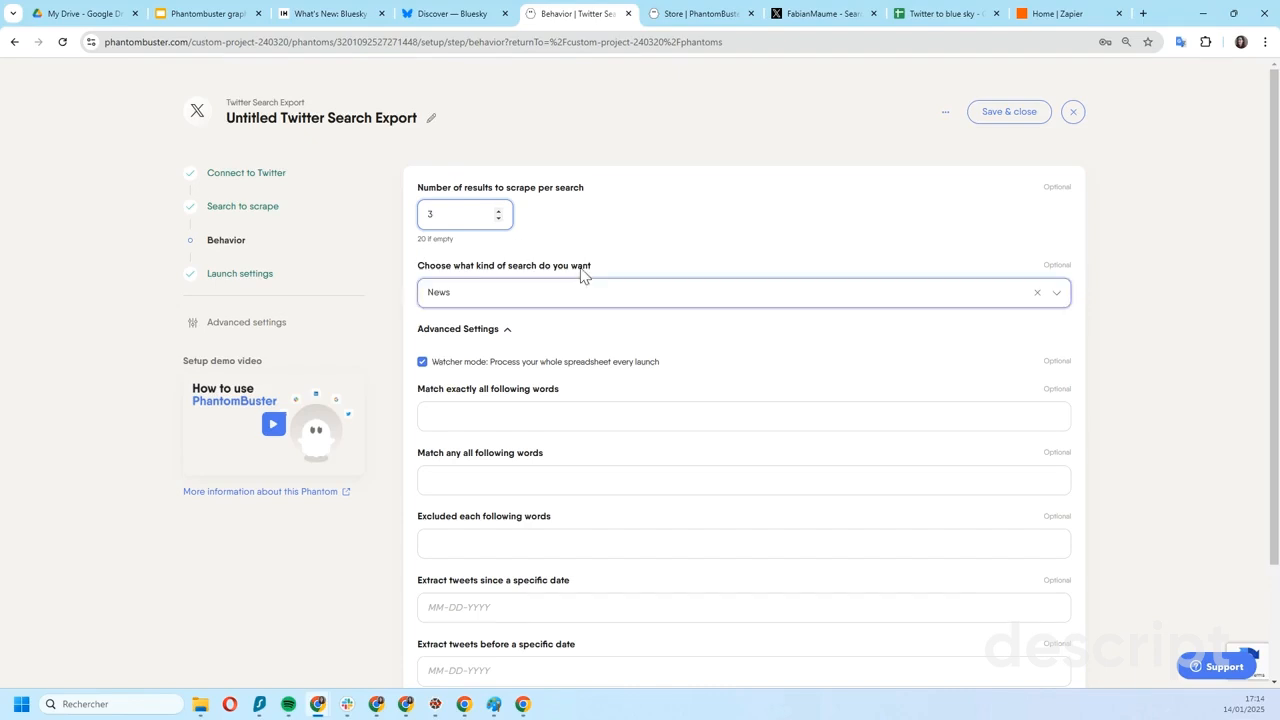
{"action": "scroll", "coordinate": [577, 250], "scroll_direction": "down", "scroll_amount": 3}
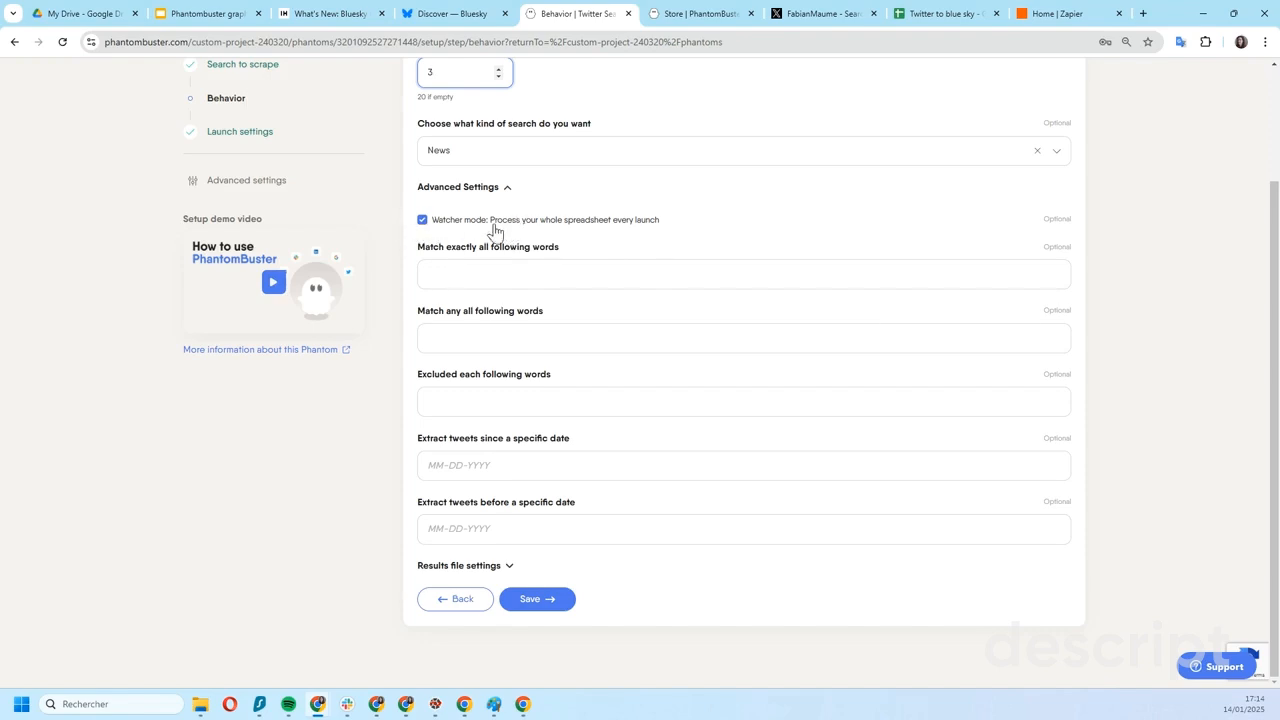
- Review the phantom's advanced launch schedule, then save and close the setup
{"action": "left_click", "coordinate": [259, 137]}
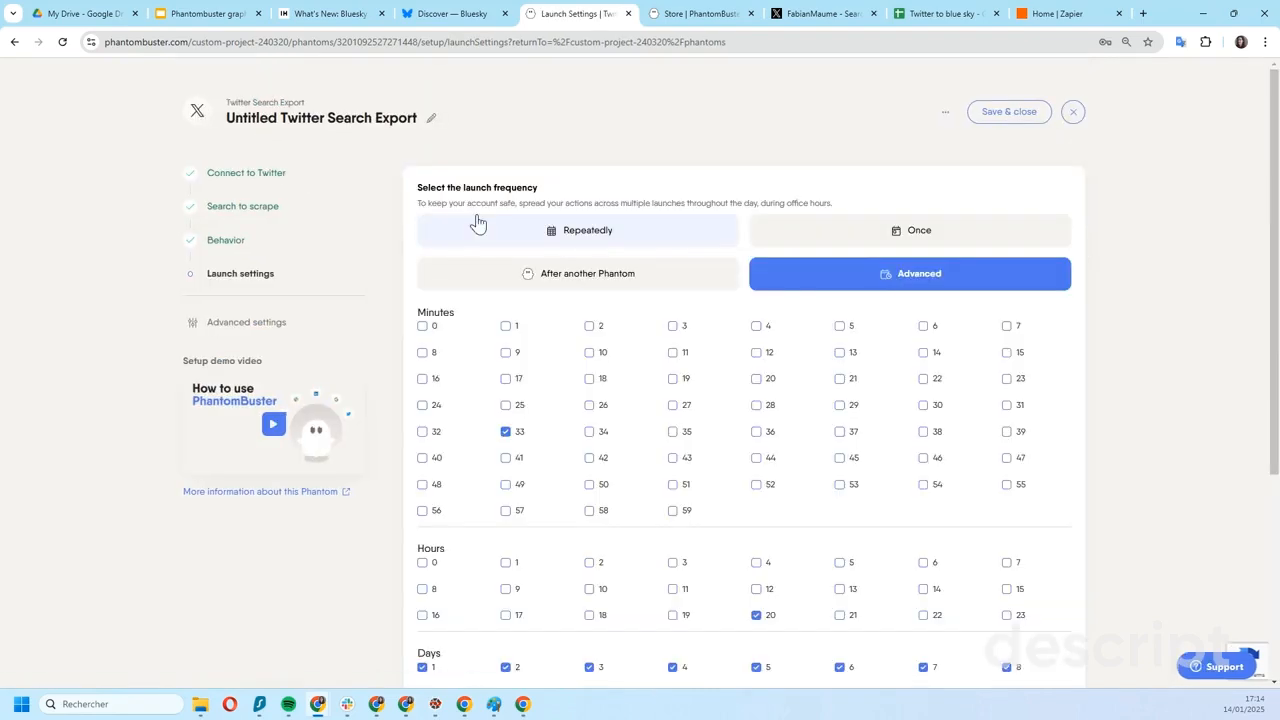
{"action": "scroll", "coordinate": [665, 365], "scroll_direction": "down", "scroll_amount": 1}
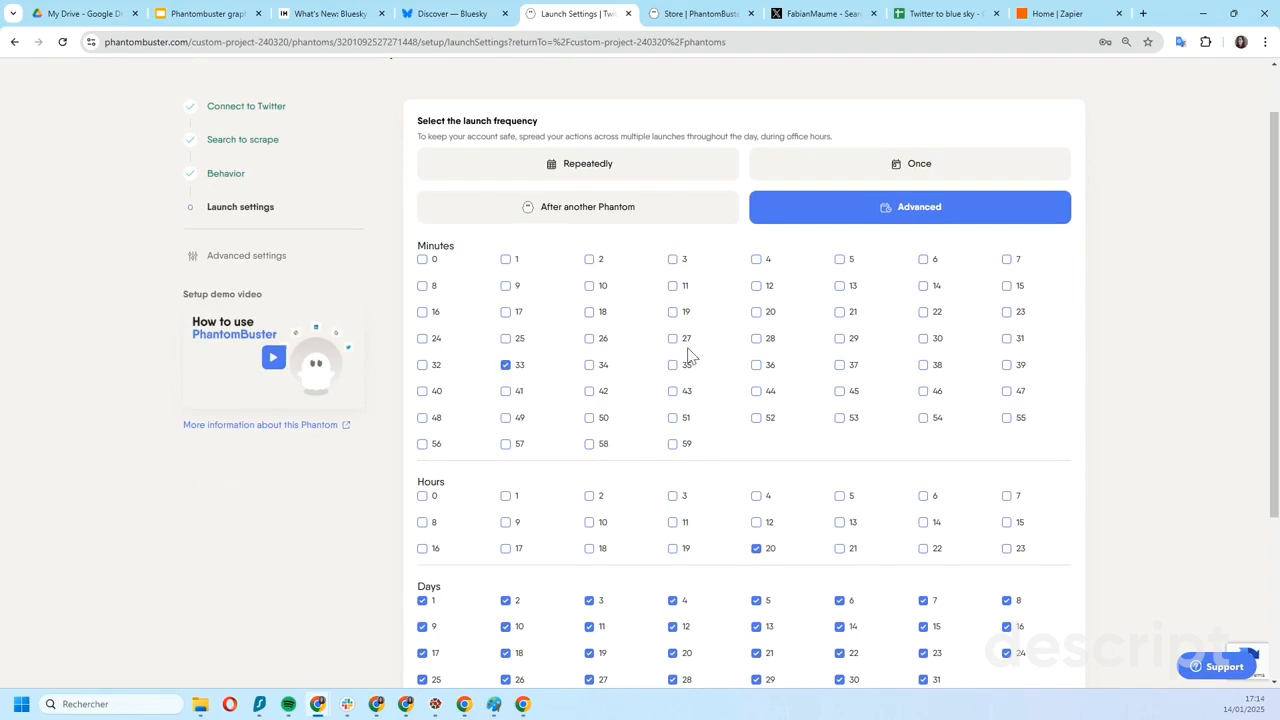
{"action": "scroll", "coordinate": [914, 317], "scroll_direction": "up", "scroll_amount": 1}
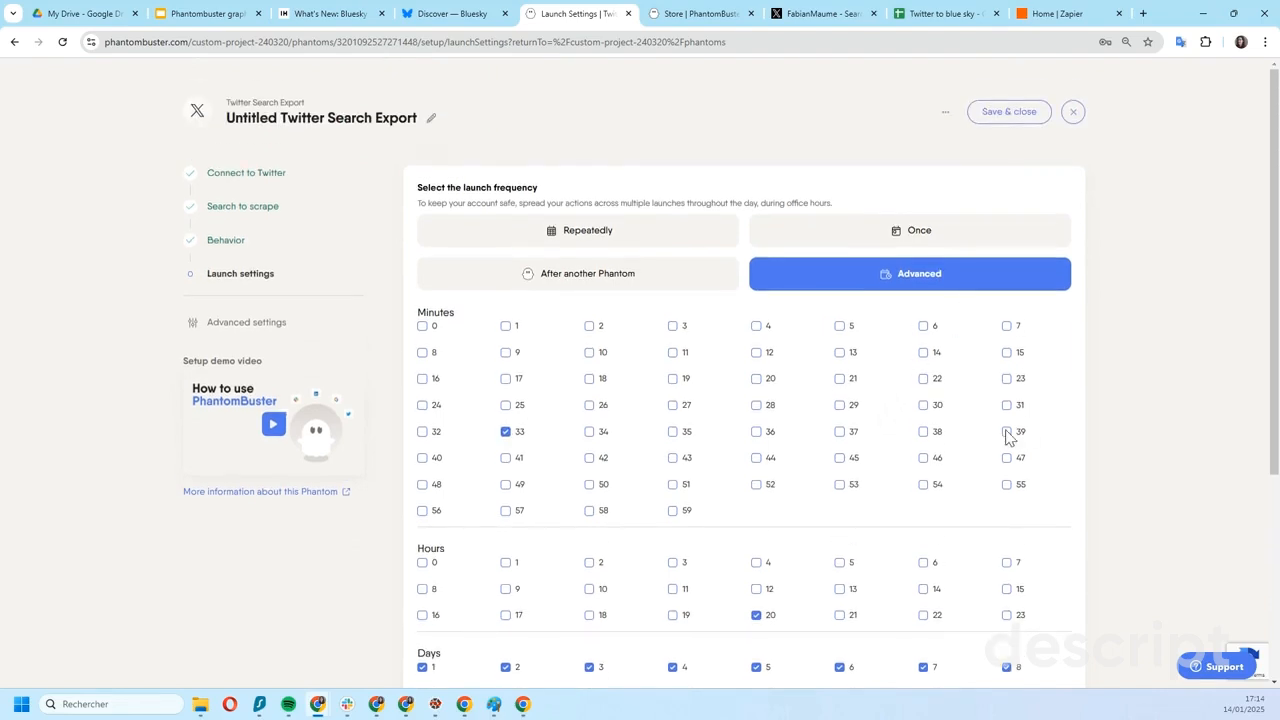
{"action": "left_click", "coordinate": [996, 120]}
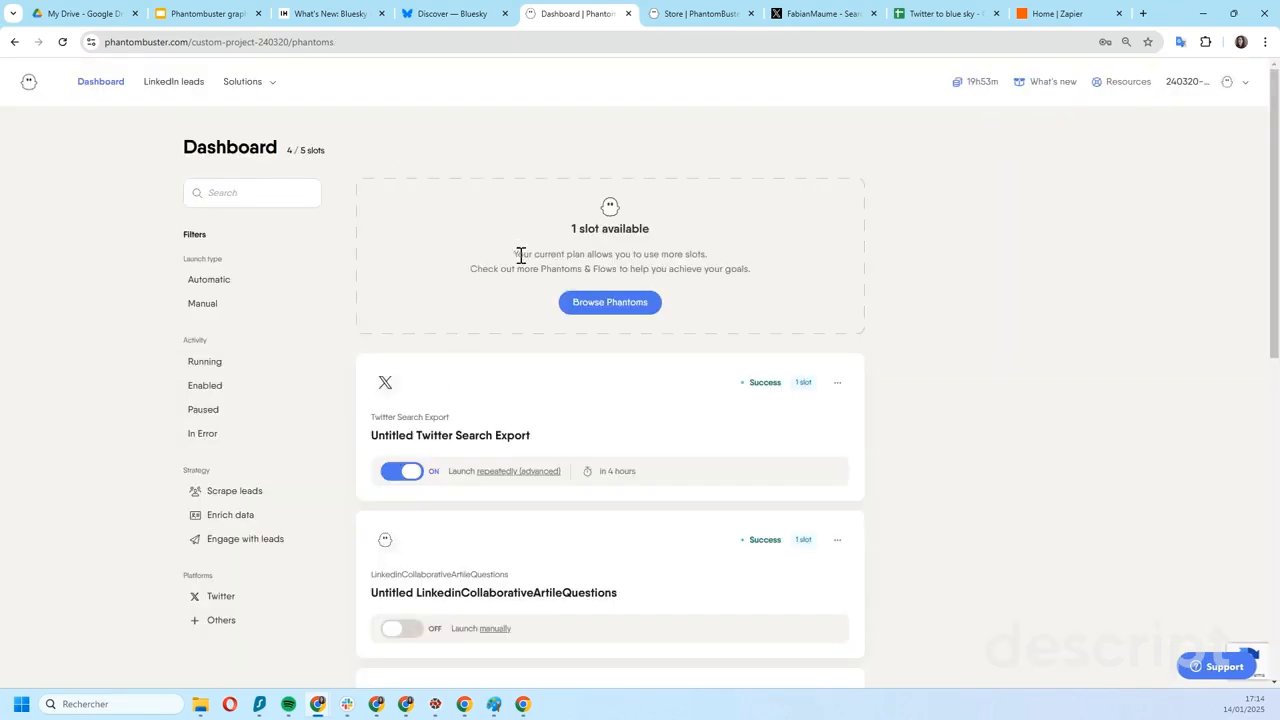
- Open the Twitter Search Export phantom's results and copy the link to result.csv
{"action": "scroll", "coordinate": [520, 255], "scroll_direction": "down", "scroll_amount": 2}
{"action": "left_click", "coordinate": [432, 304]}
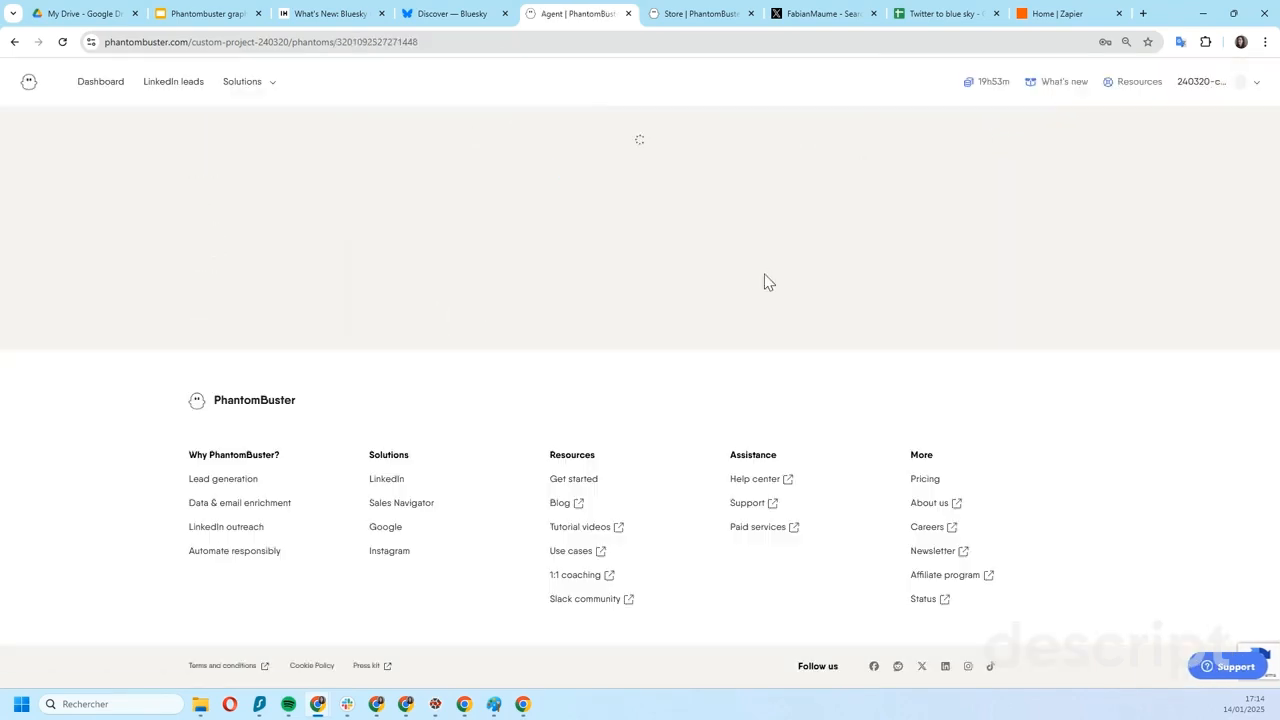
{"action": "scroll", "coordinate": [888, 360], "scroll_direction": "down", "scroll_amount": 1}
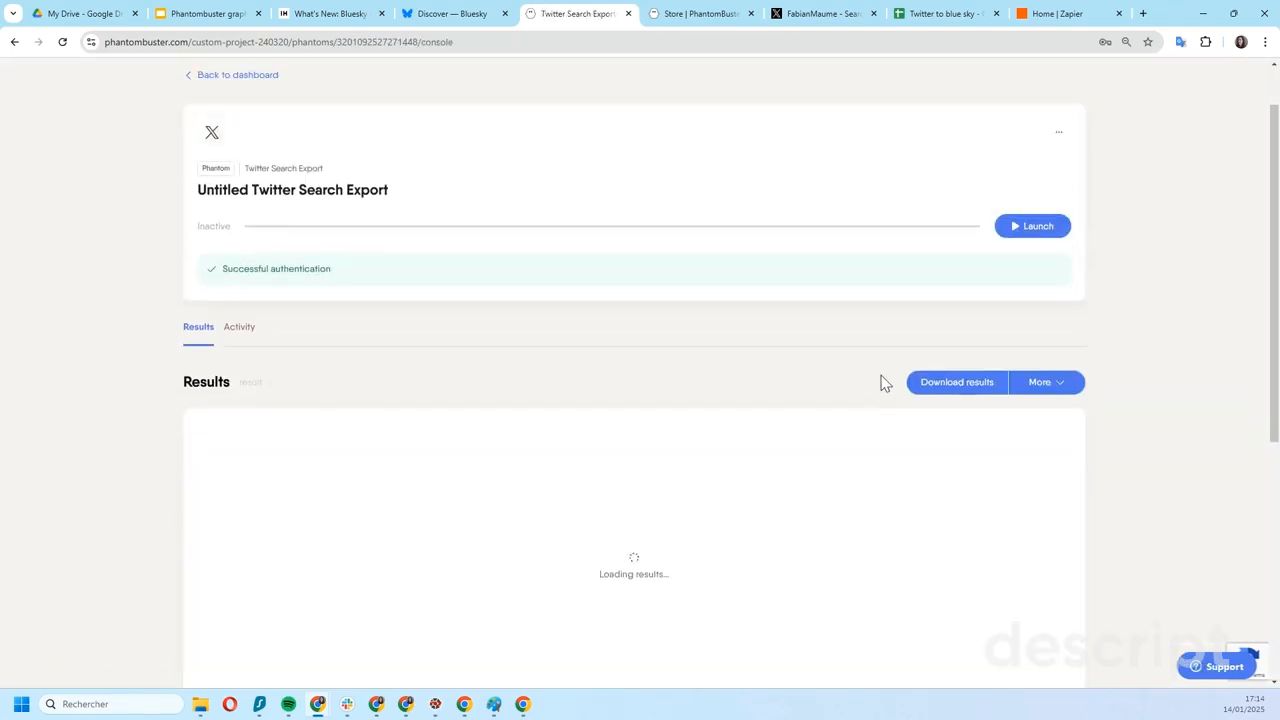
{"action": "left_click", "coordinate": [1050, 392]}
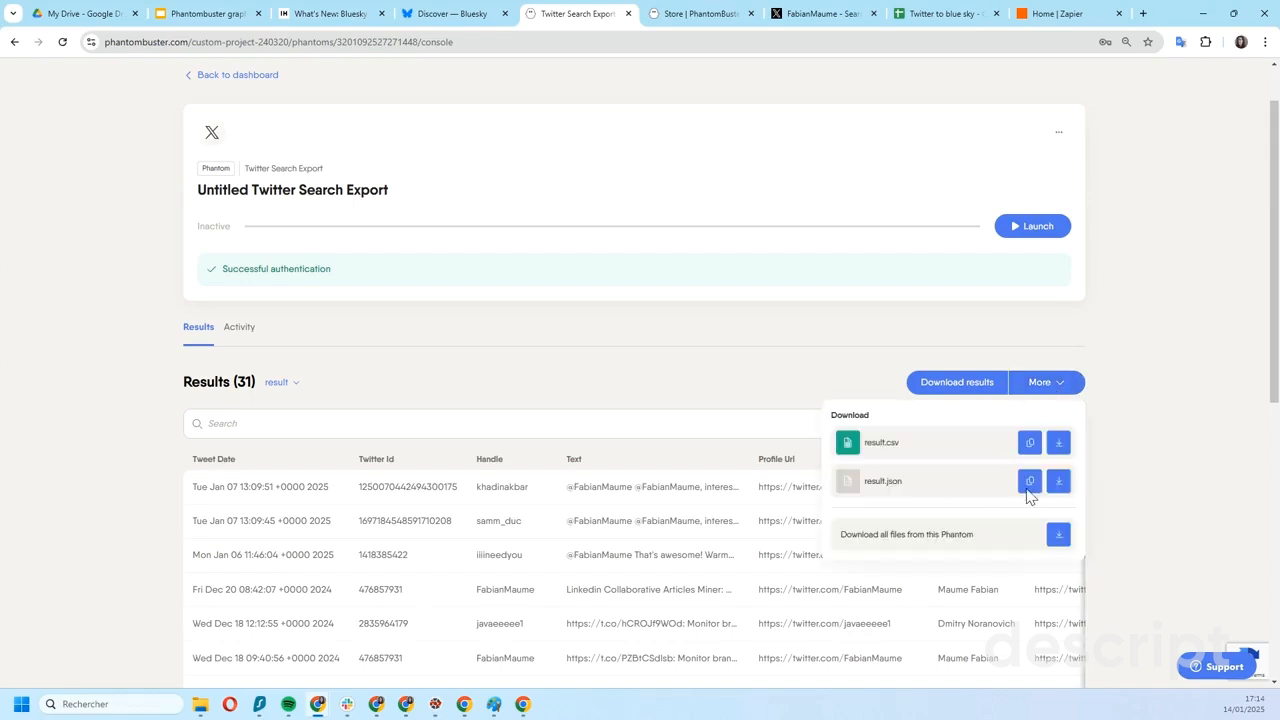
{"action": "left_click", "coordinate": [1029, 442]}
- Switch to the "Twitter to blue sky" spreadsheet and examine the IMPORTDATA formula in cell A1 of Sheet1
{"action": "left_click", "coordinate": [918, 14]}
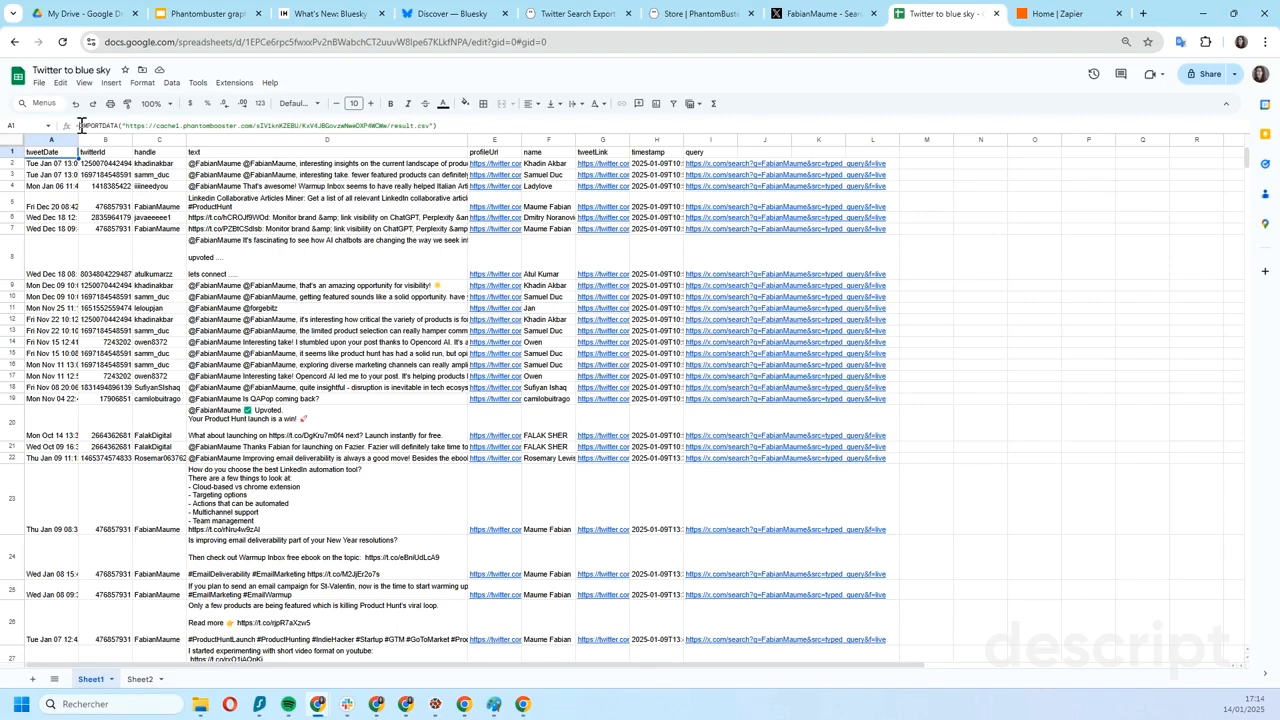
{"action": "left_click", "coordinate": [127, 125]}
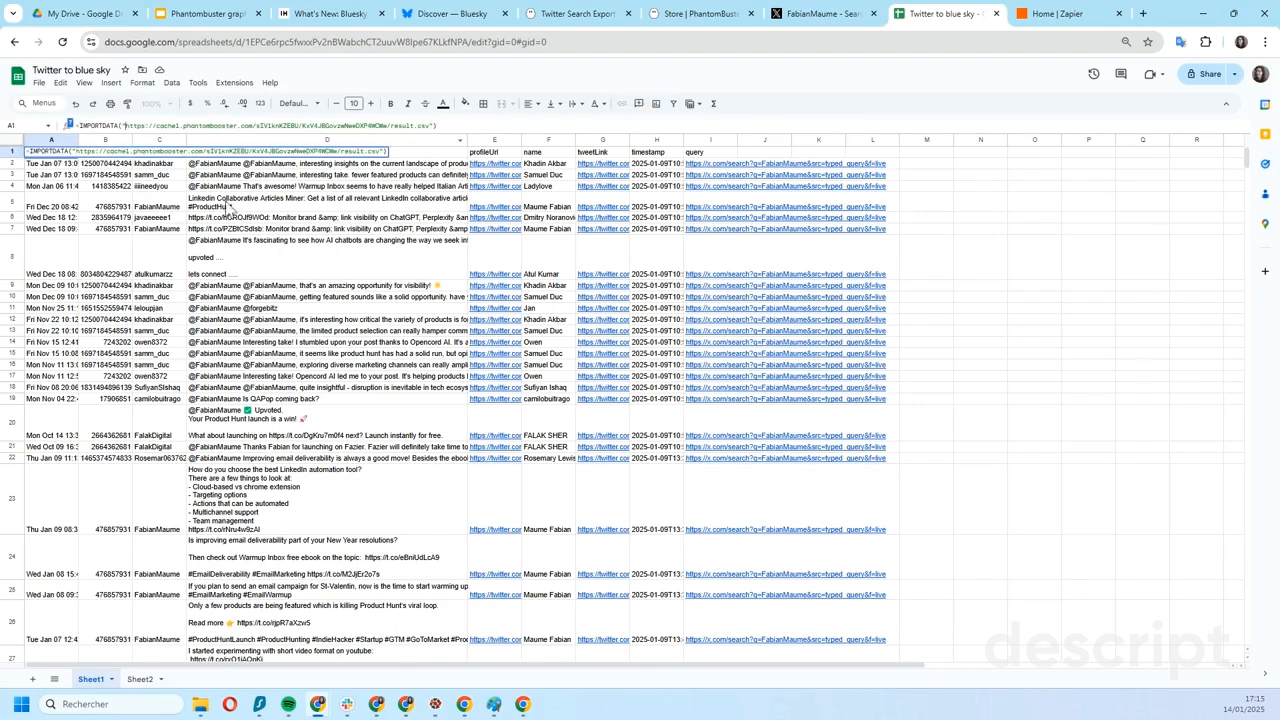
{"action": "left_click", "coordinate": [968, 298]}
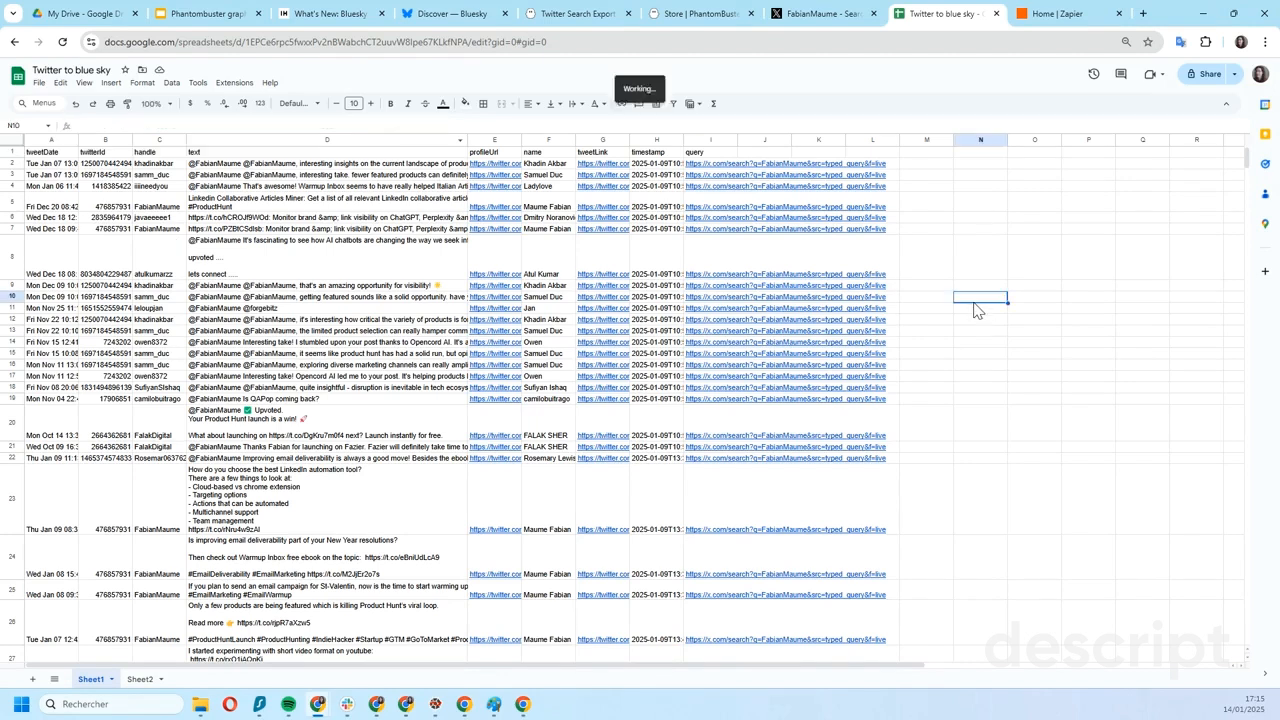
- Compare the imported tweets in Sheet1 with Sheet2, checking which entries in the text column are replies
{"action": "left_click", "coordinate": [236, 276]}
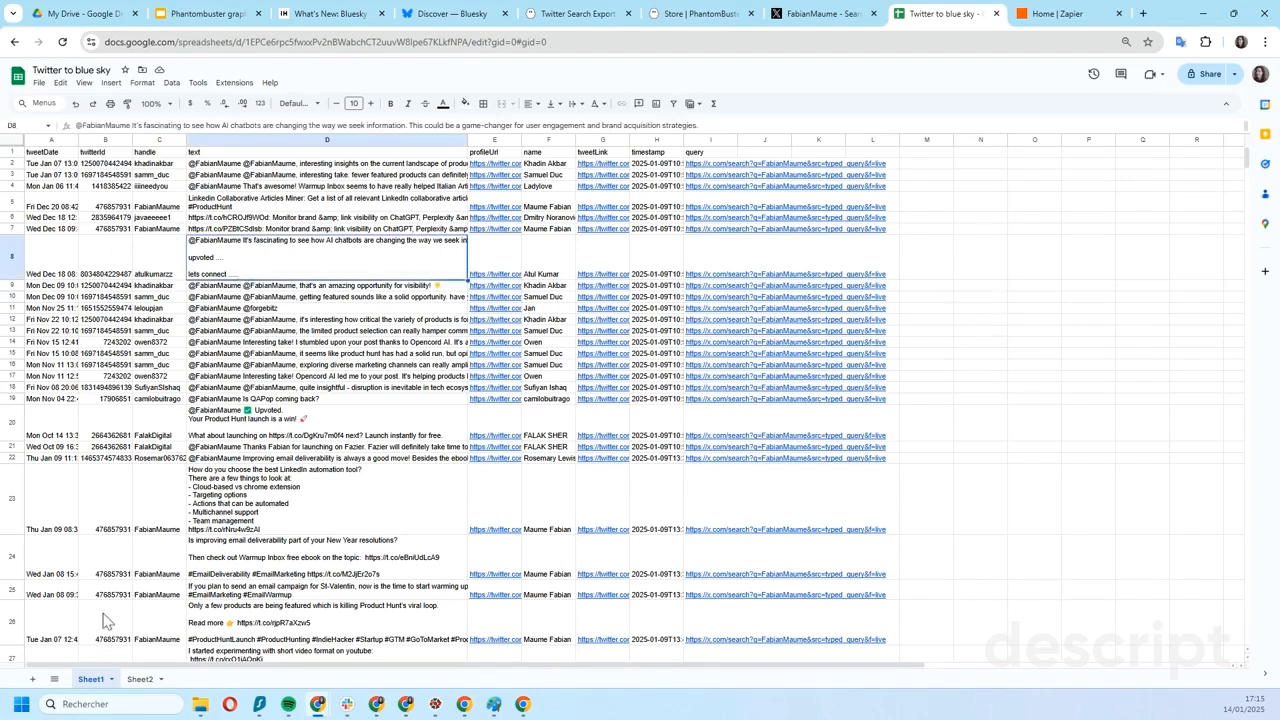
{"action": "left_click", "coordinate": [148, 680]}
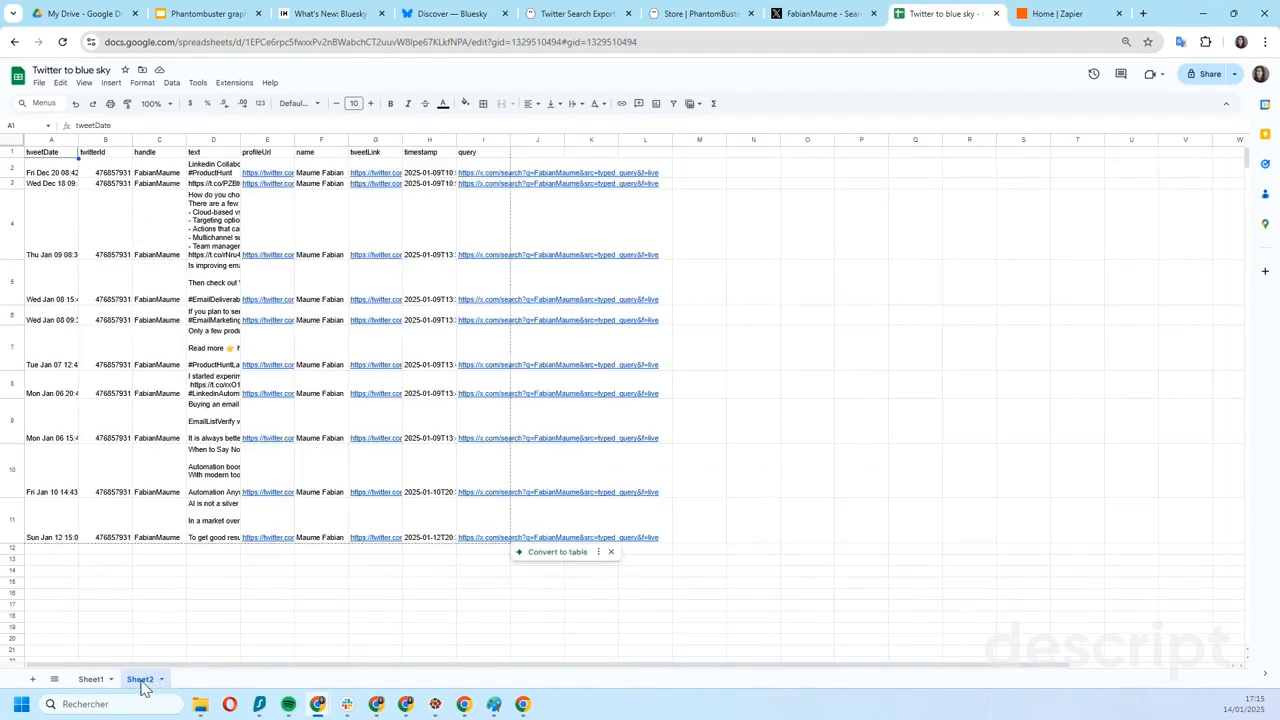
{"action": "left_click", "coordinate": [94, 680]}
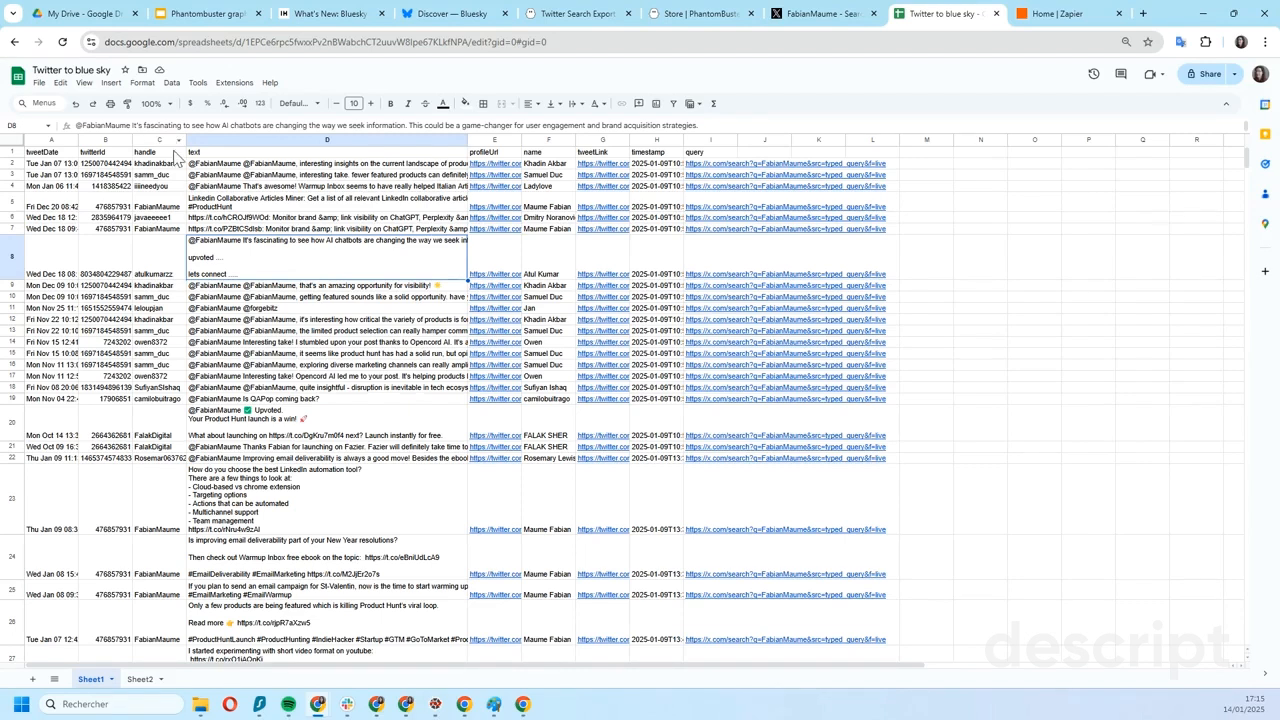
{"action": "left_click", "coordinate": [210, 166]}
{"action": "left_click", "coordinate": [248, 188]}
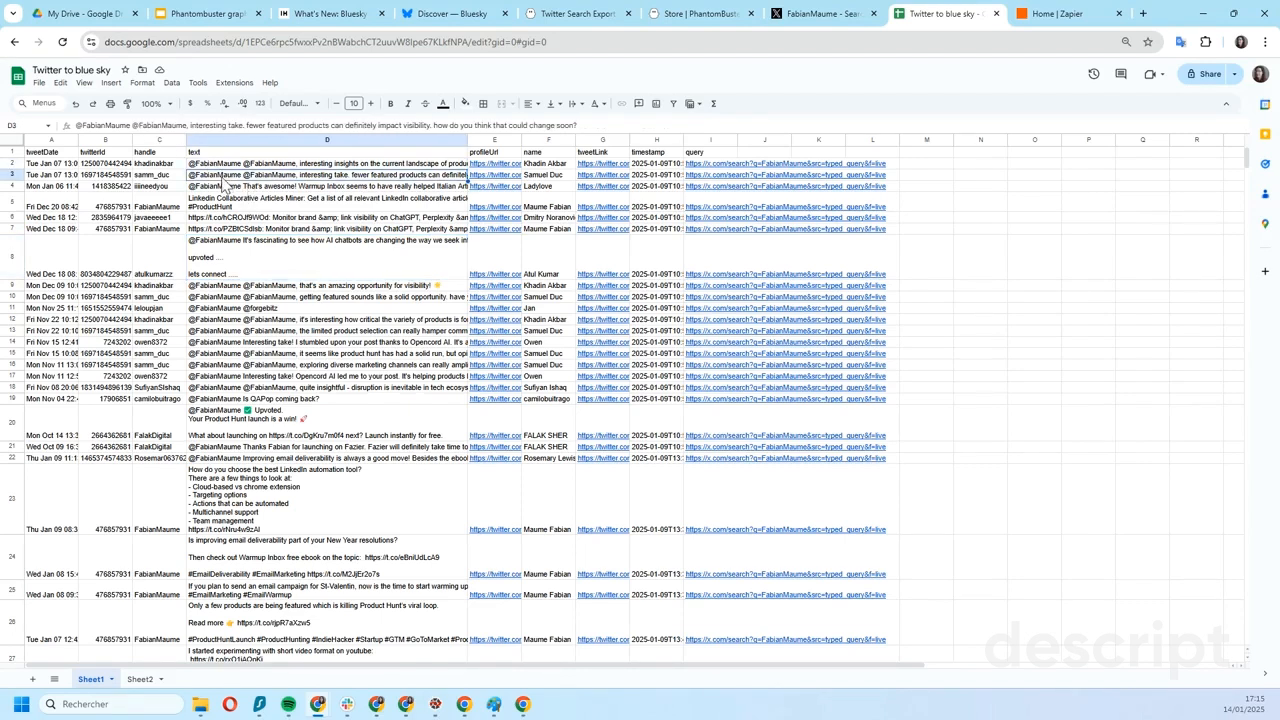
{"action": "left_click", "coordinate": [237, 261]}
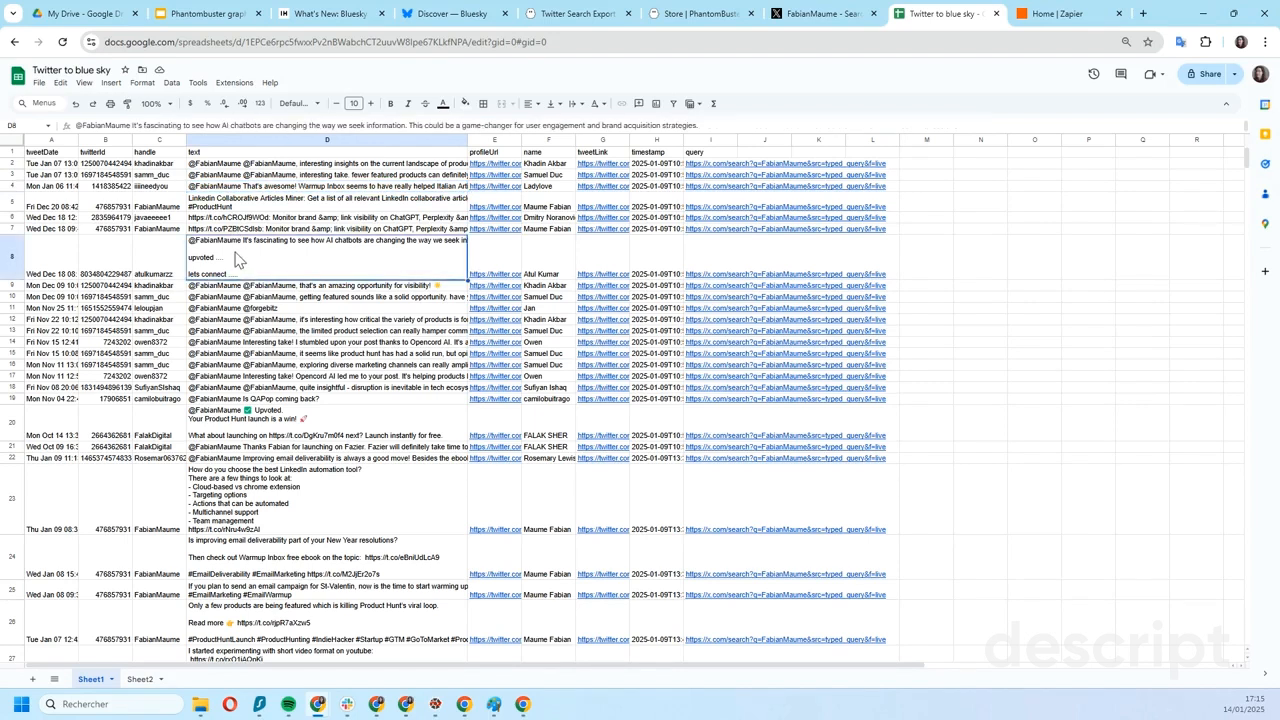
- Examine Sheet2's header row, the FILTER formula in A2 against Sheet1's handle column, and the next empty row for new tweets
{"action": "left_click", "coordinate": [140, 680]}
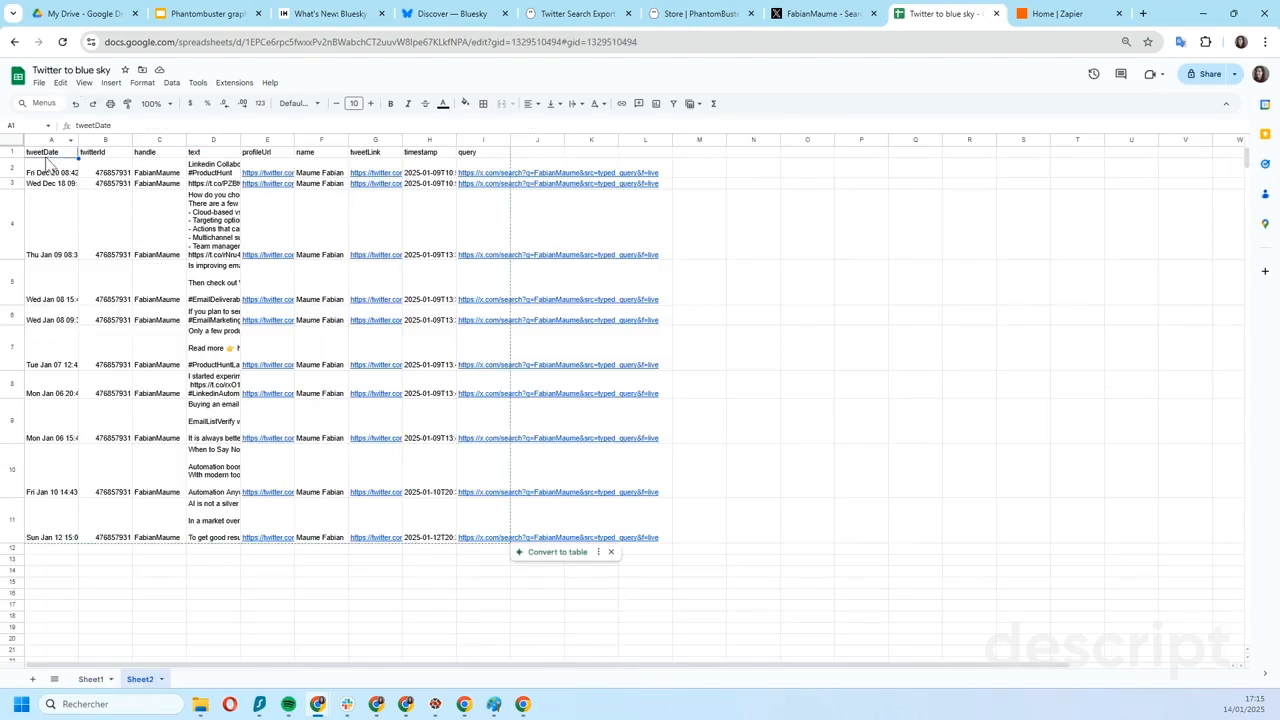
{"action": "left_click_drag", "start_coordinate": [40, 152], "coordinate": [487, 165]}
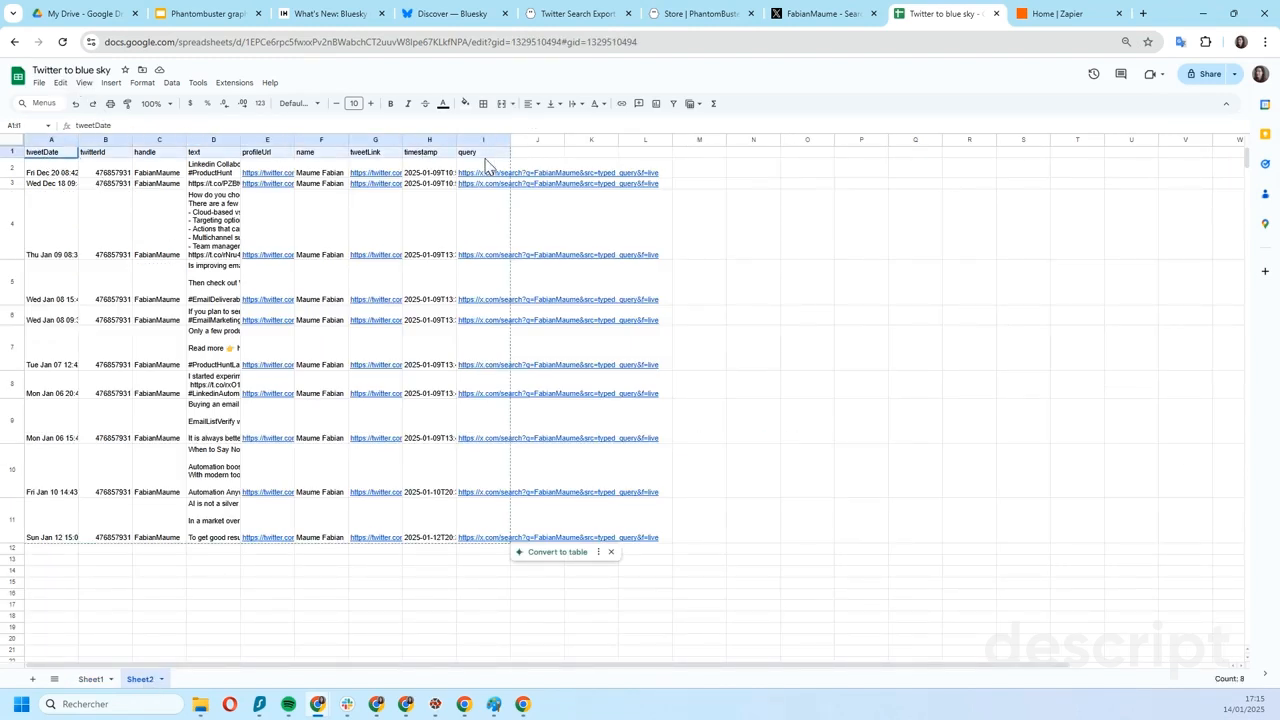
{"action": "left_click", "coordinate": [32, 170]}
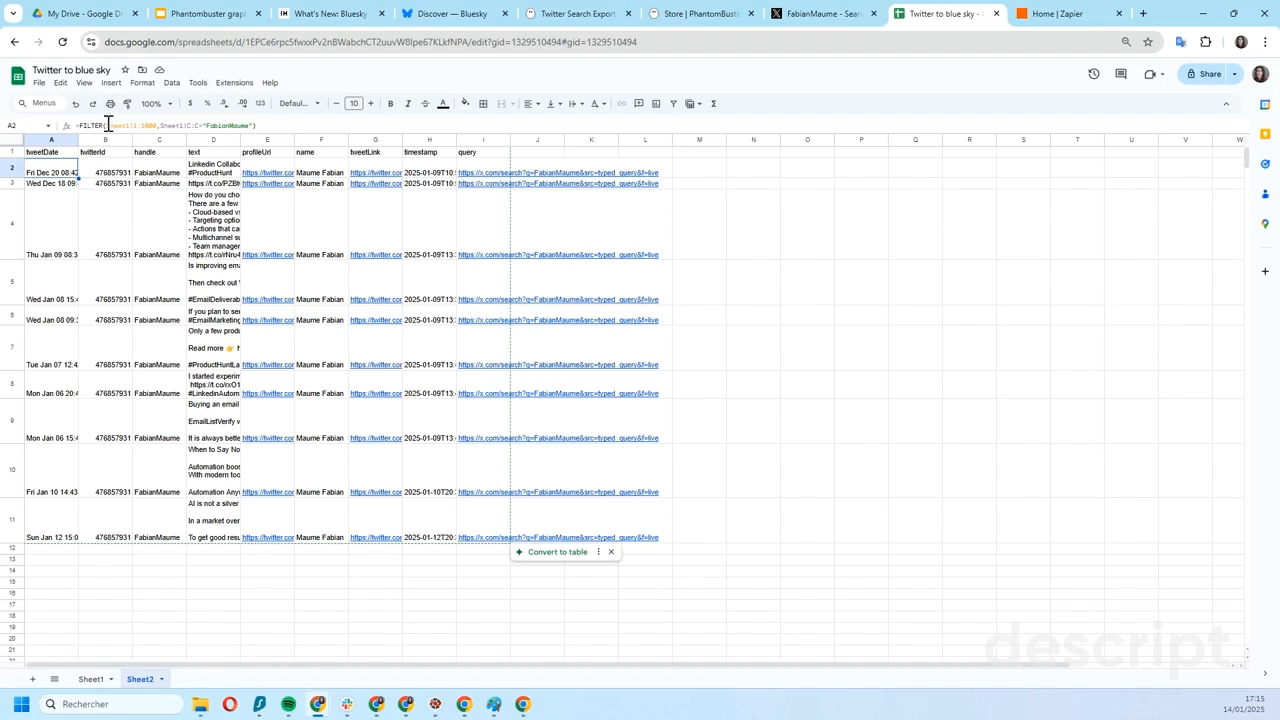
{"action": "left_click", "coordinate": [153, 126]}
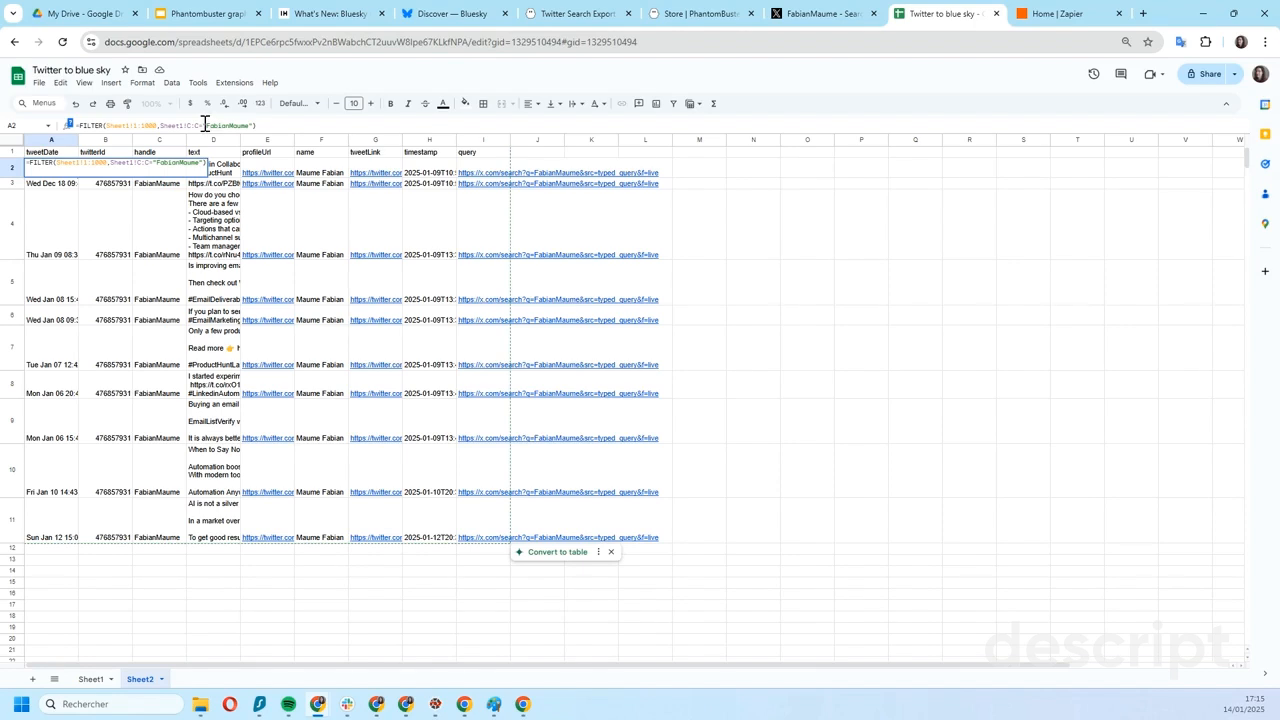
{"action": "left_click", "coordinate": [90, 679]}
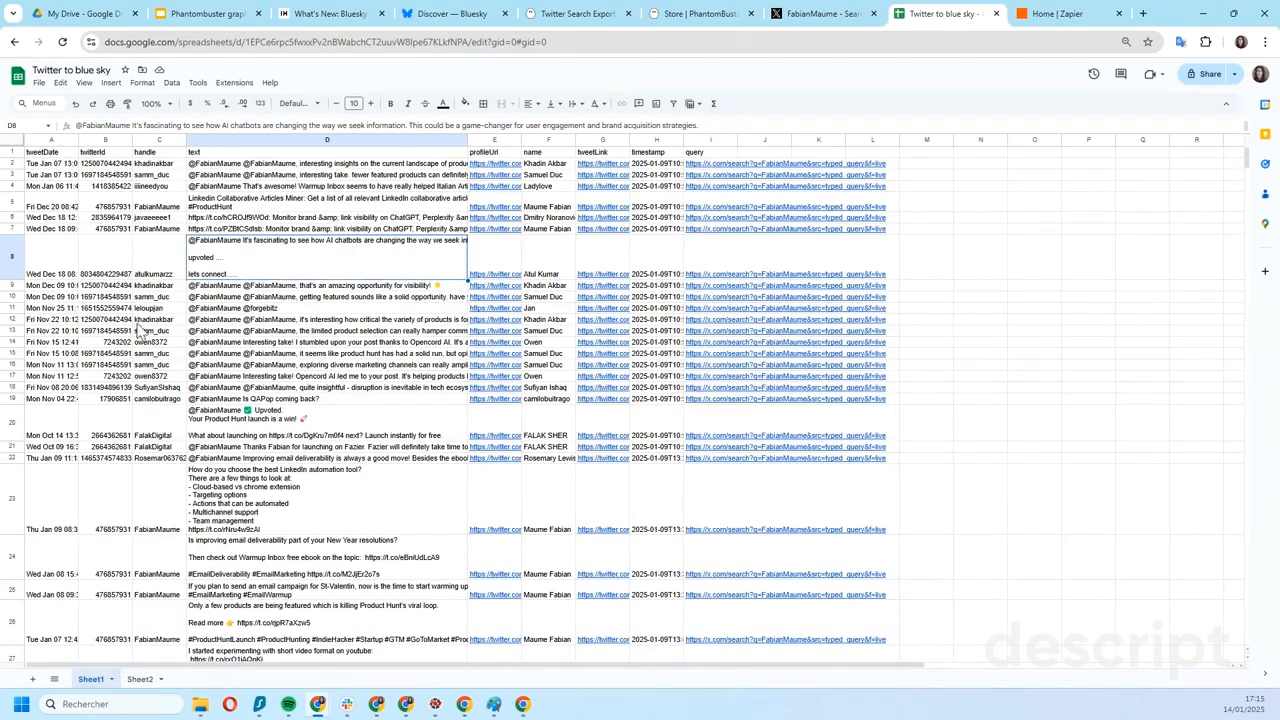
{"action": "left_click", "coordinate": [145, 680]}
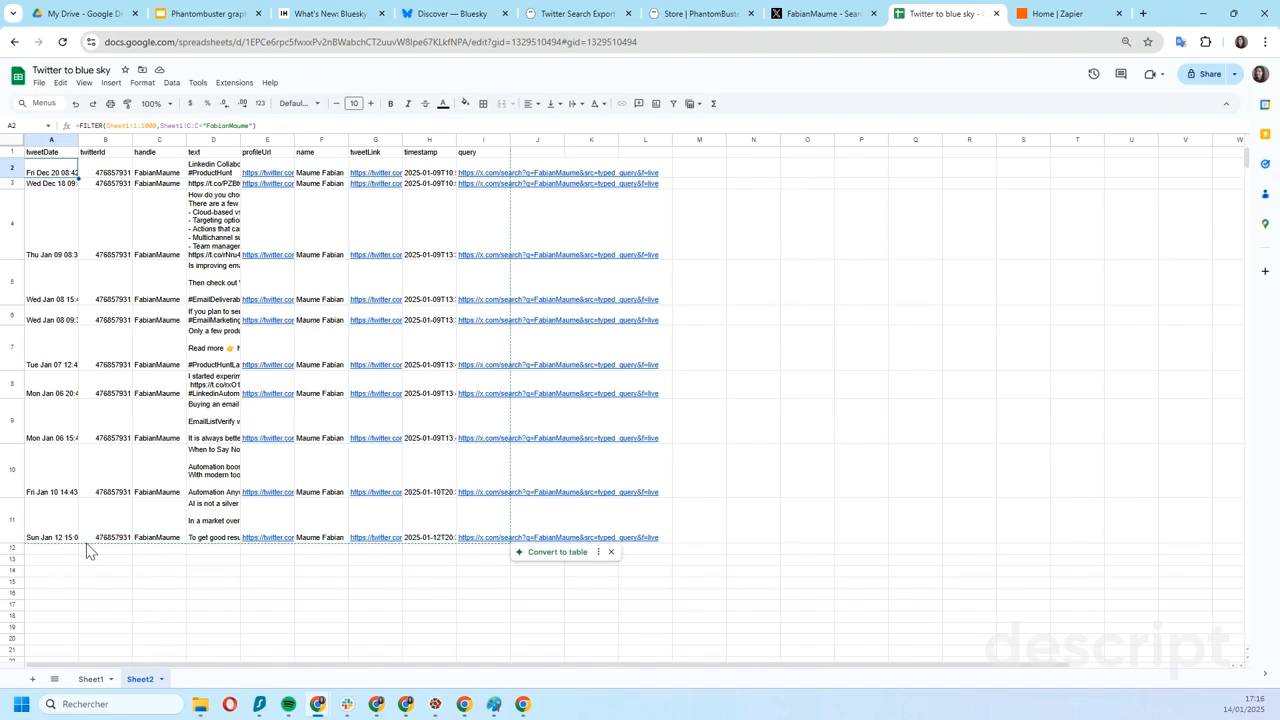
{"action": "left_click_drag", "start_coordinate": [62, 550], "coordinate": [446, 549]}
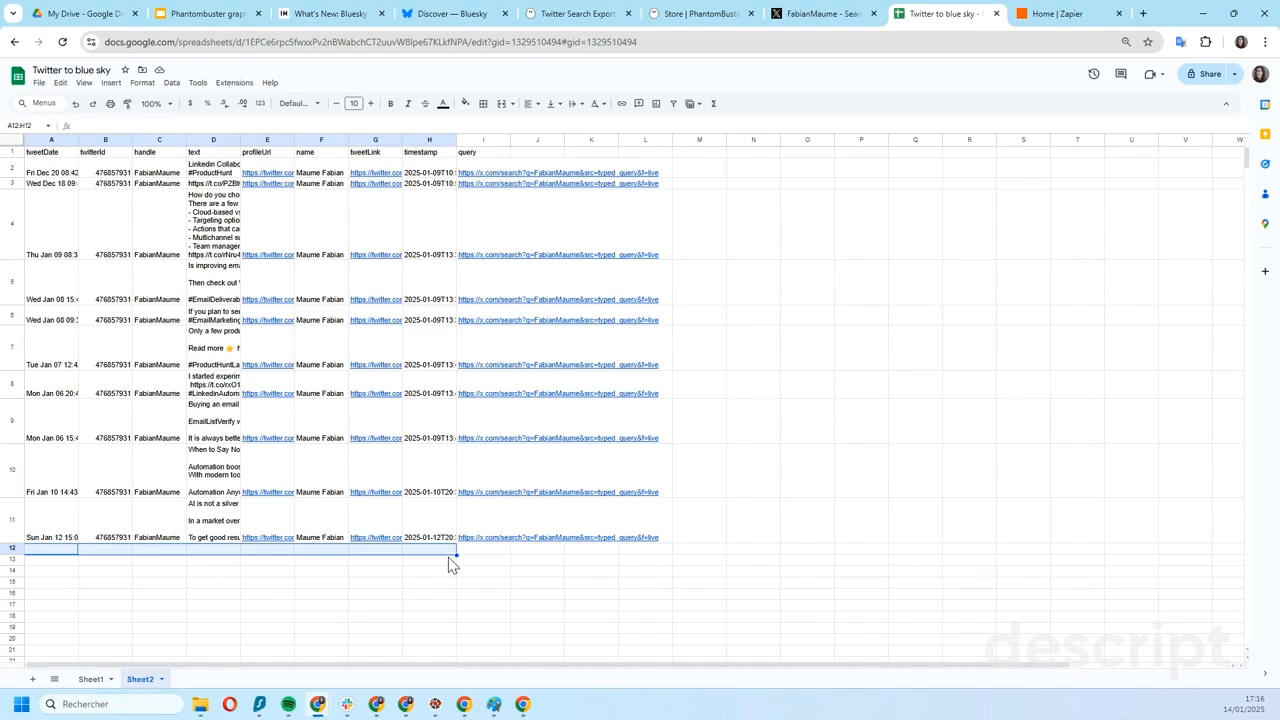
- Switch to Zapier and create a new Zap
{"action": "left_click", "coordinate": [1062, 20]}
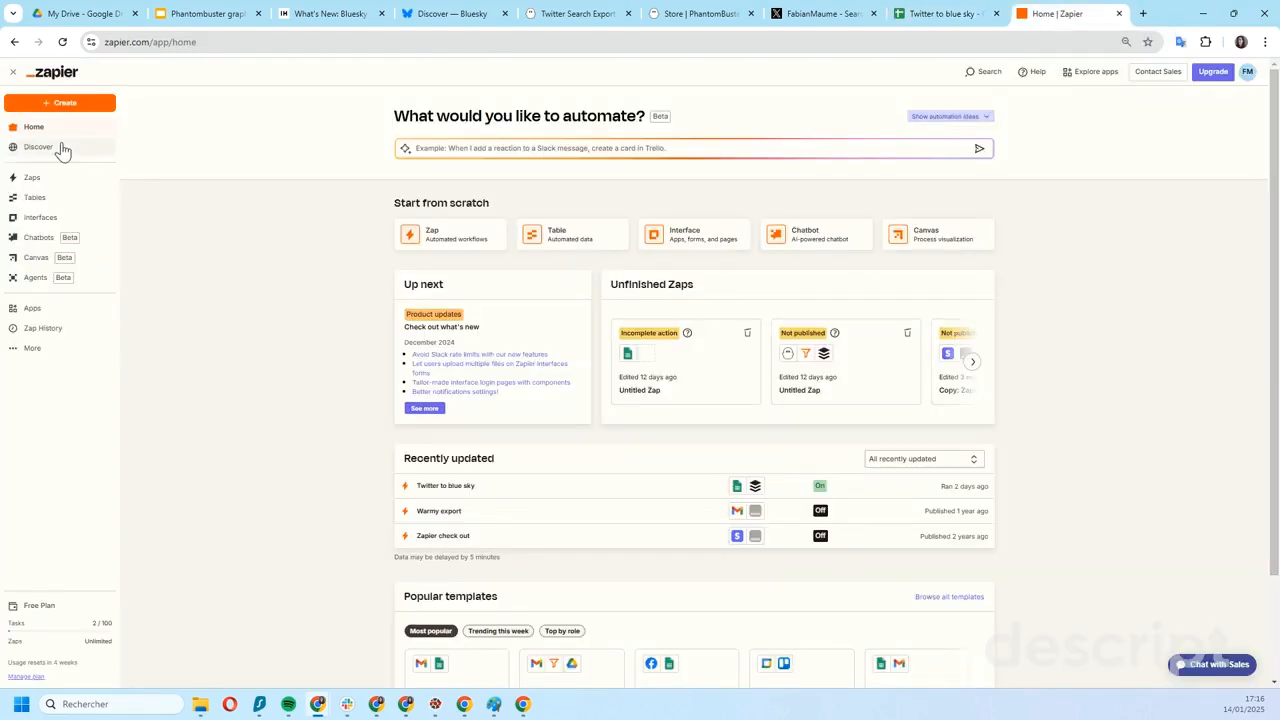
{"action": "left_click", "coordinate": [68, 106]}
{"action": "left_click", "coordinate": [287, 194]}
{"action": "left_click", "coordinate": [82, 108]}
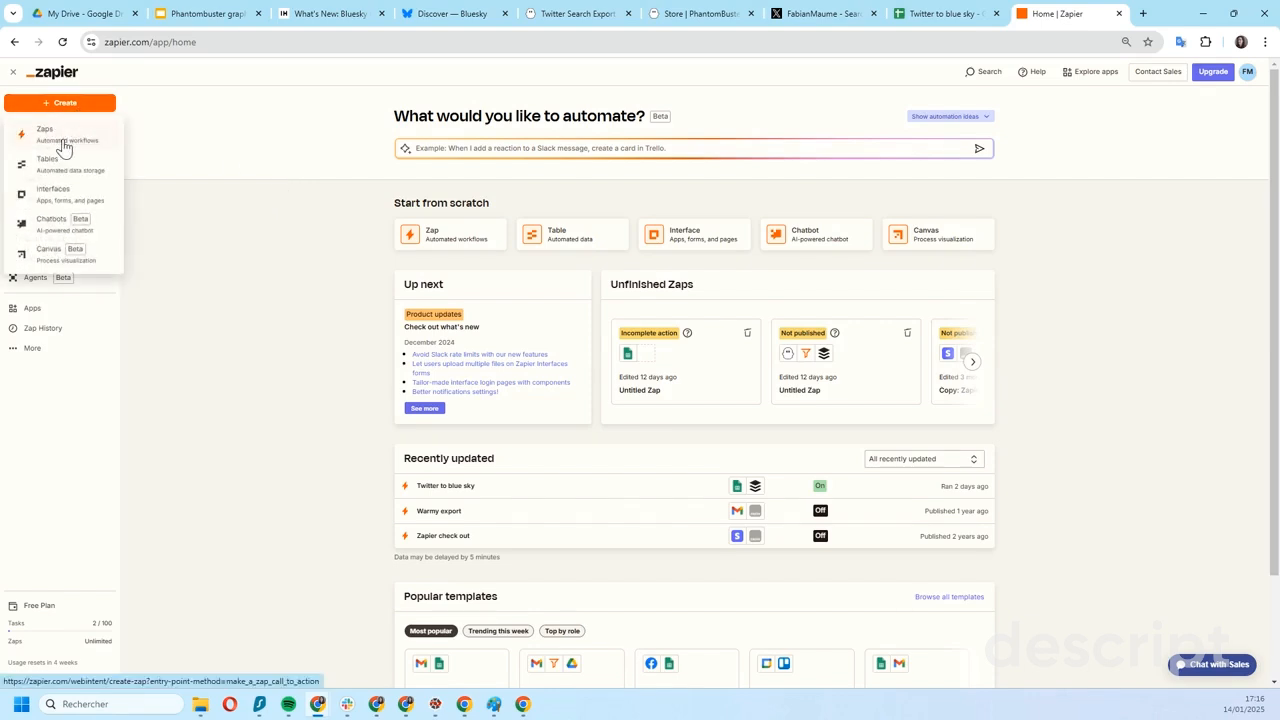
{"action": "left_click", "coordinate": [69, 140]}
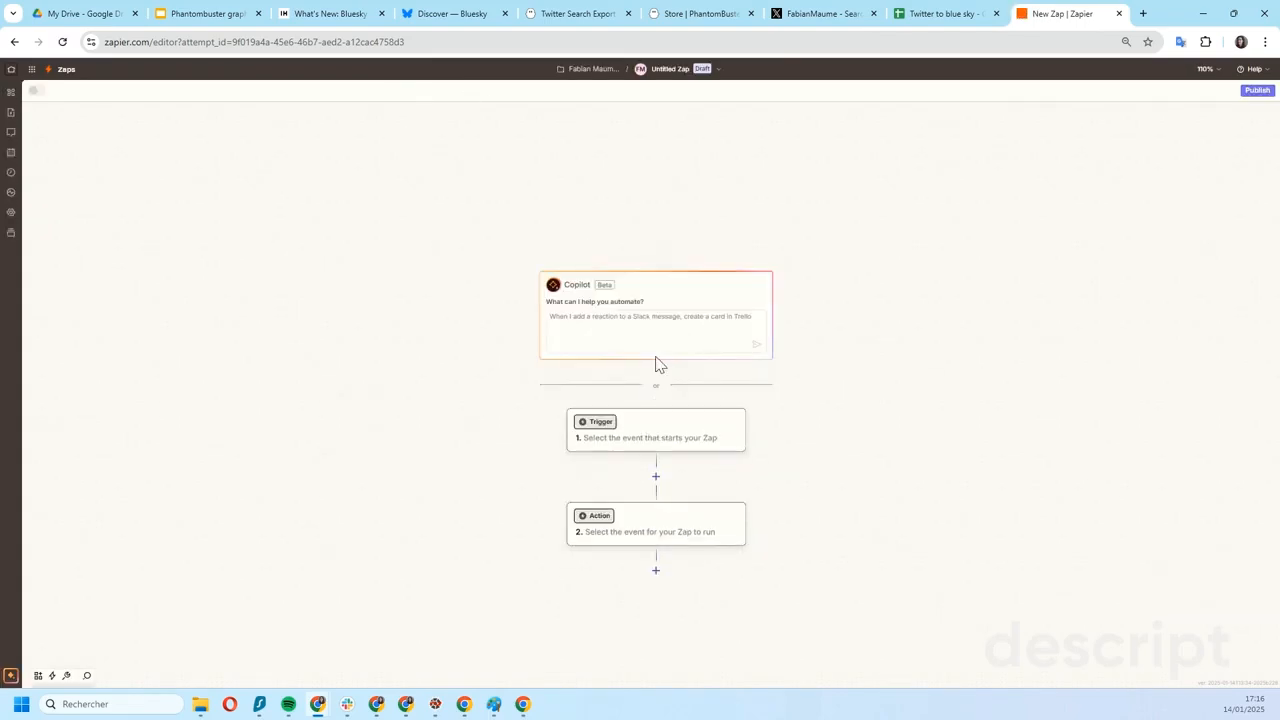
- Set the Zap's trigger to Google Sheets with the event New or Updated Spreadsheet Row
{"action": "left_click", "coordinate": [596, 428]}
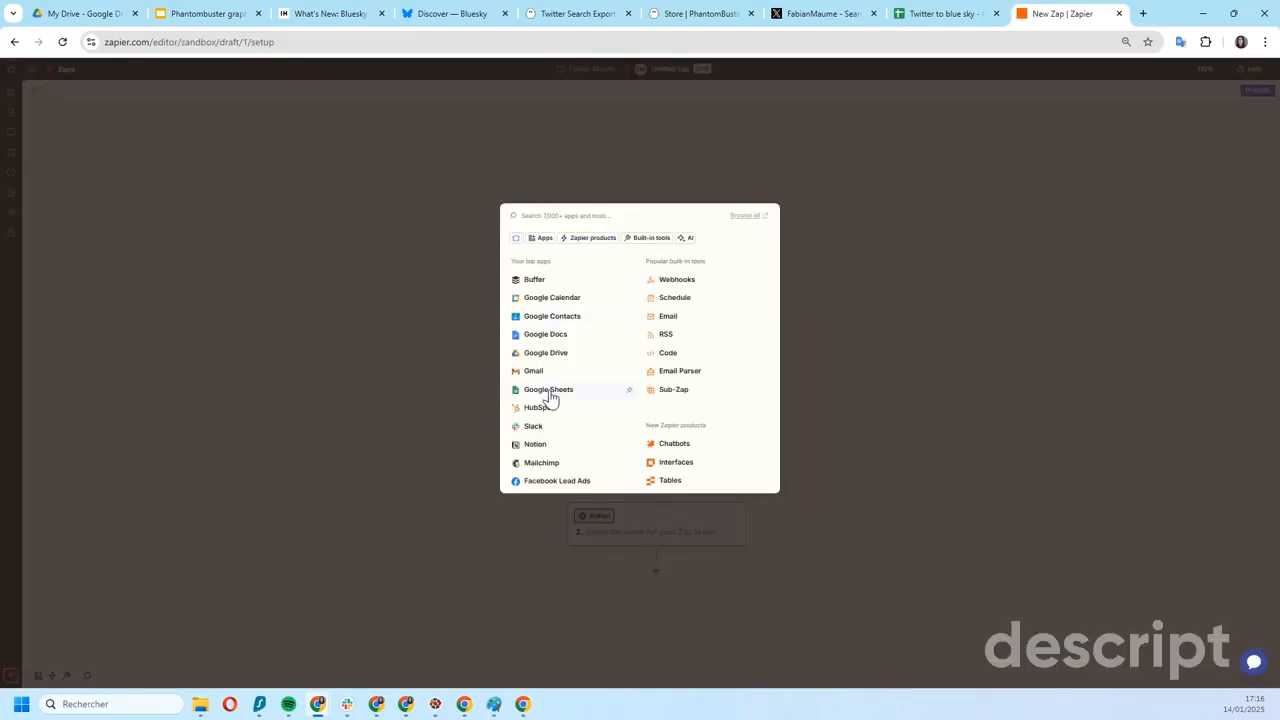
{"action": "left_click", "coordinate": [549, 390]}
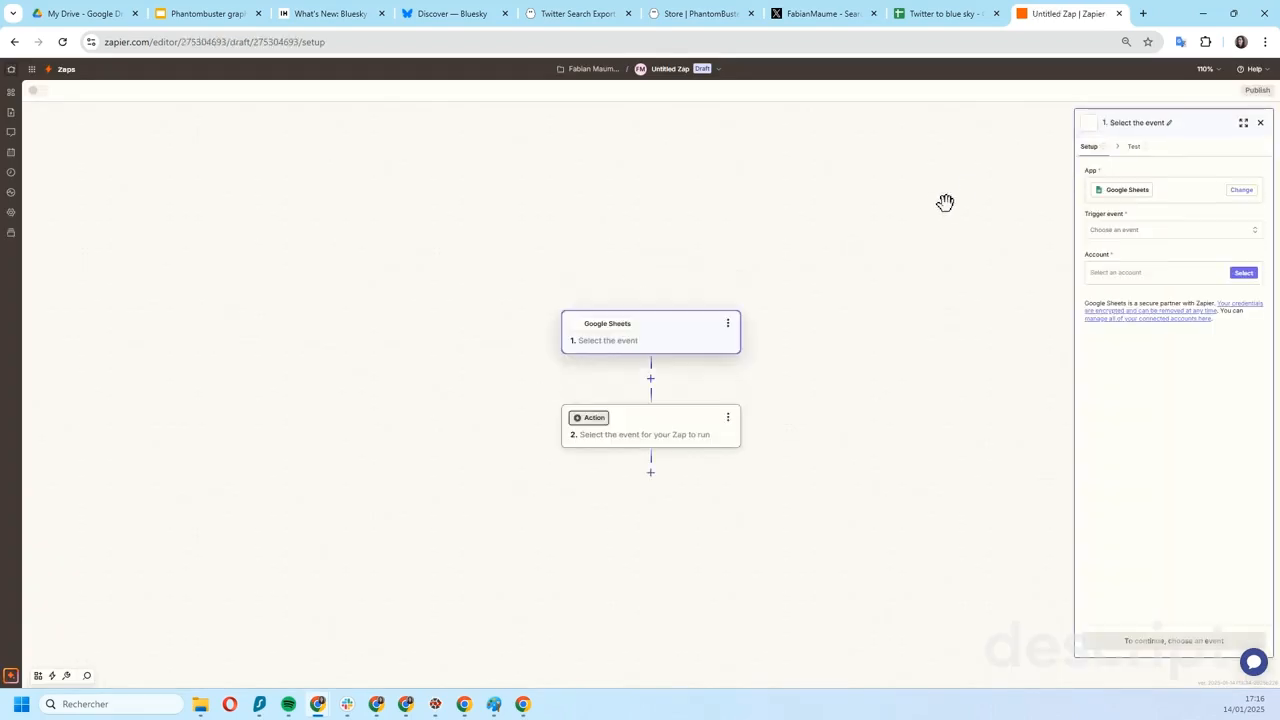
{"action": "left_click", "coordinate": [1104, 234]}
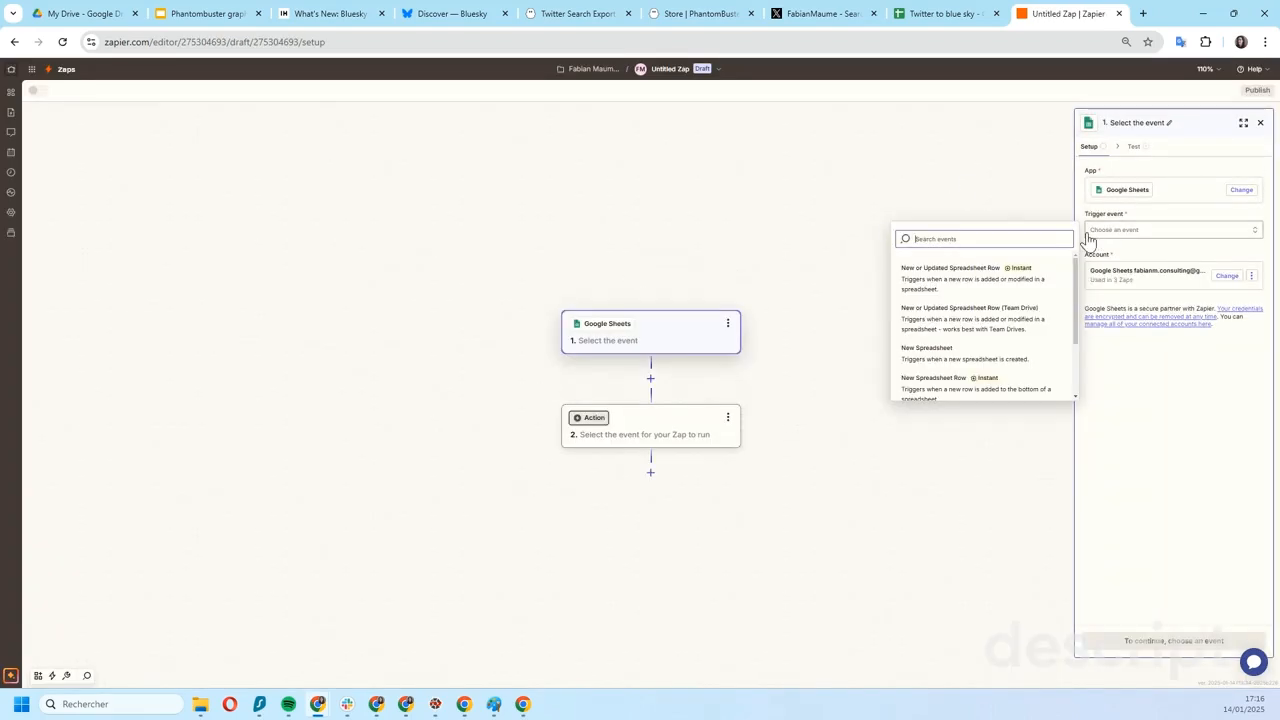
{"action": "left_click", "coordinate": [960, 289]}
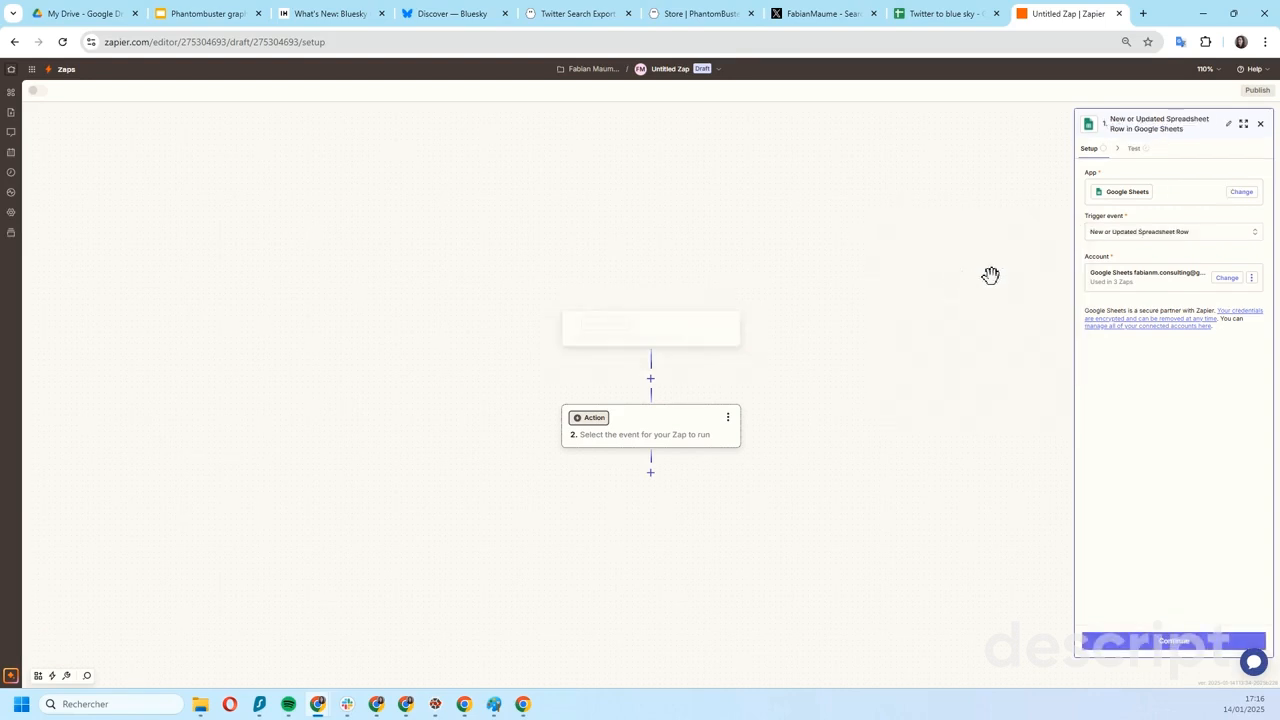
- Keep the connected Google Sheets account for the trigger and choose Twitter to blue sky as its spreadsheet
{"action": "left_click", "coordinate": [1108, 236]}
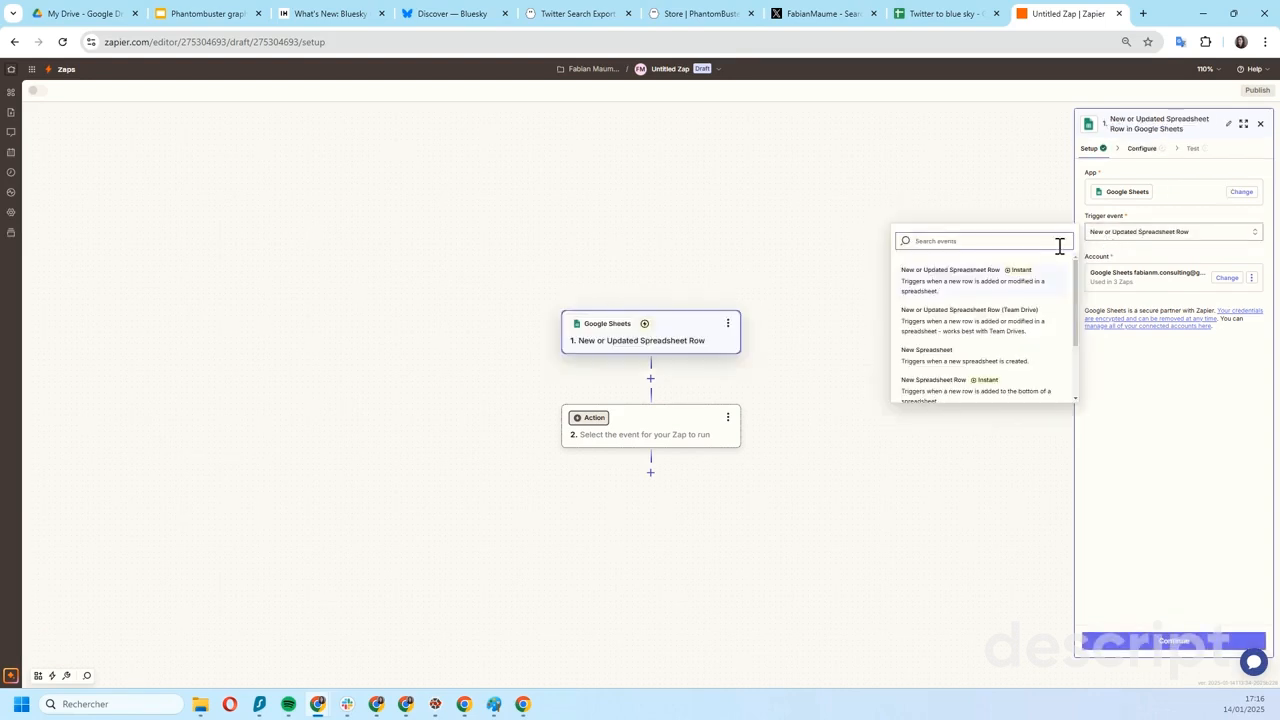
{"action": "left_click", "coordinate": [1125, 277]}
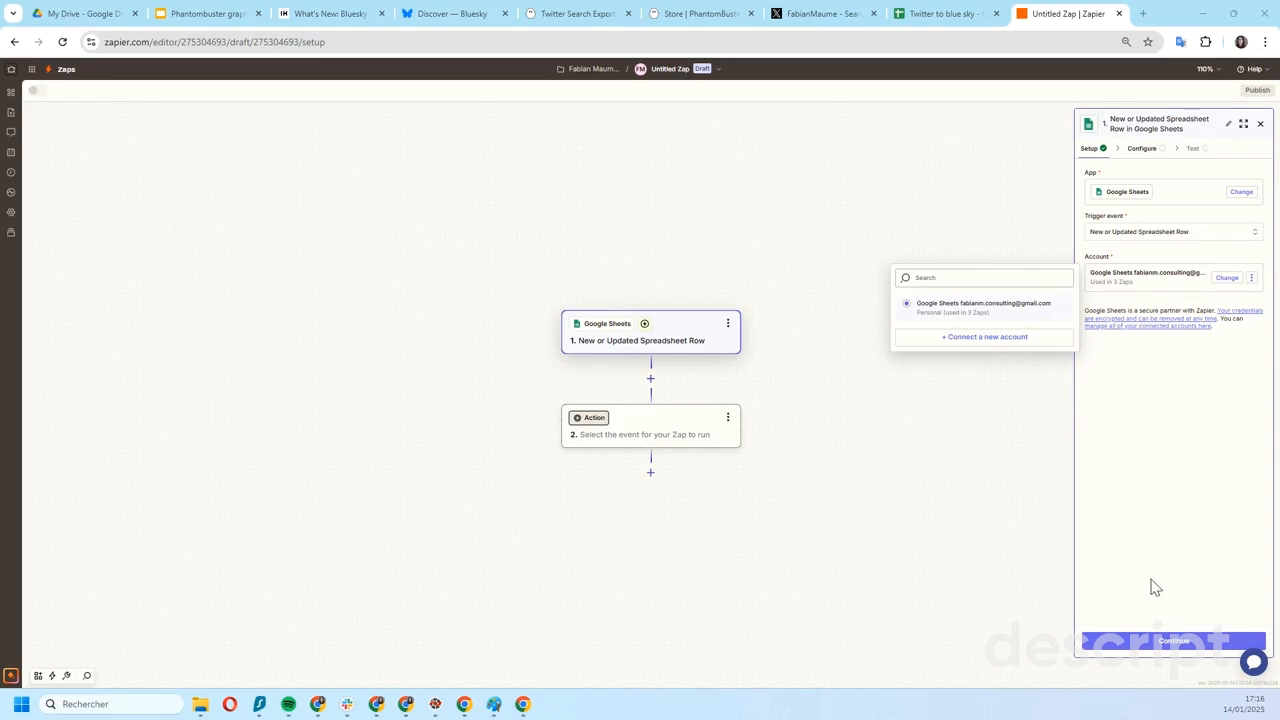
{"action": "left_click", "coordinate": [1170, 643]}
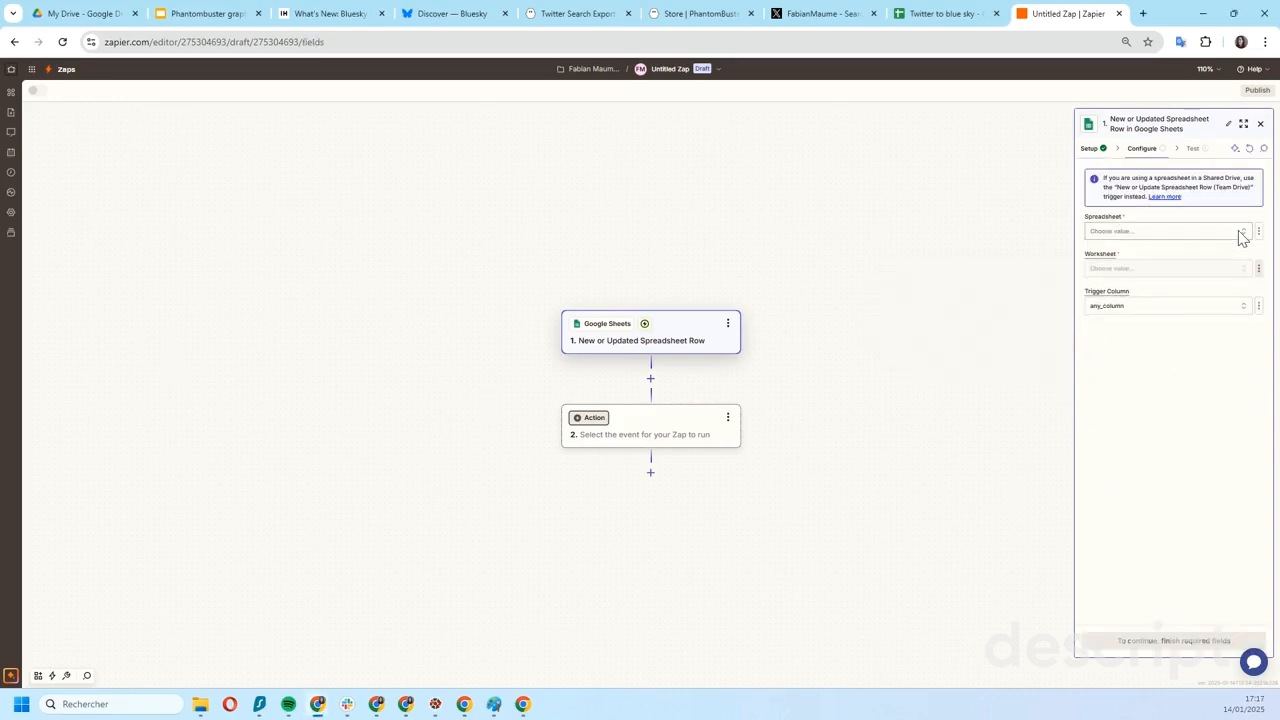
{"action": "left_click", "coordinate": [1238, 233]}
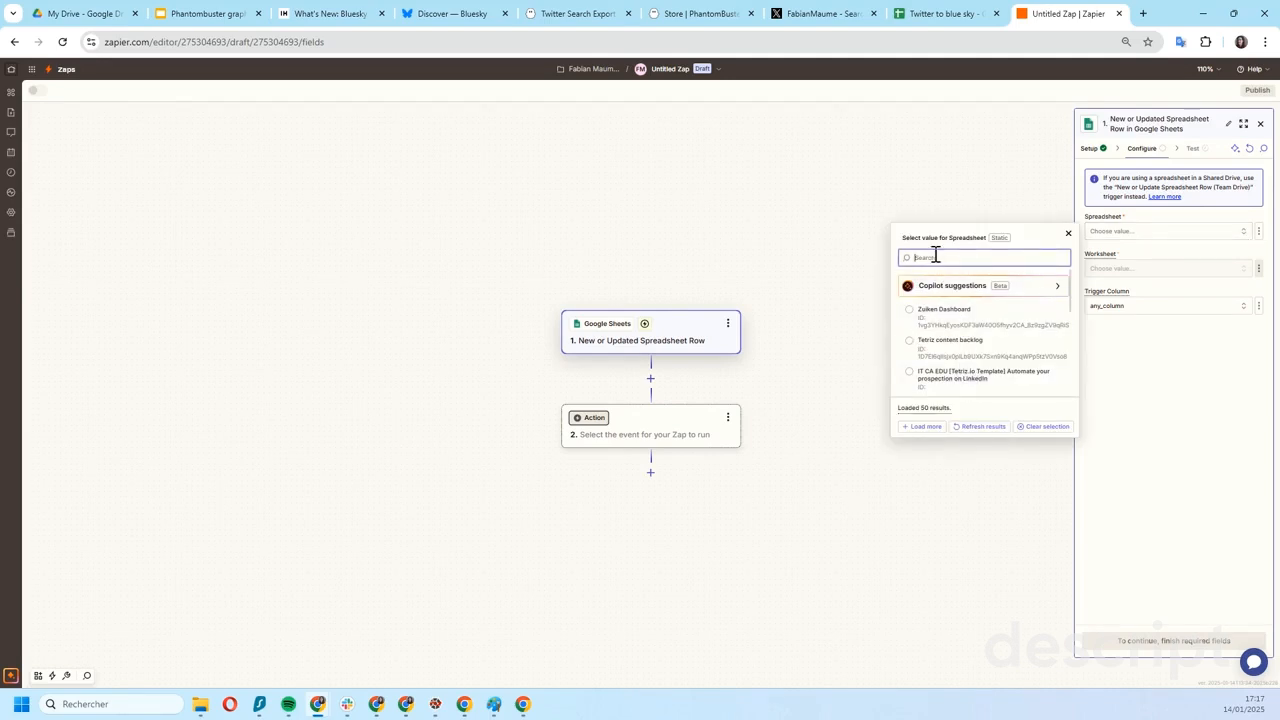
{"action": "type", "text": "tw"}
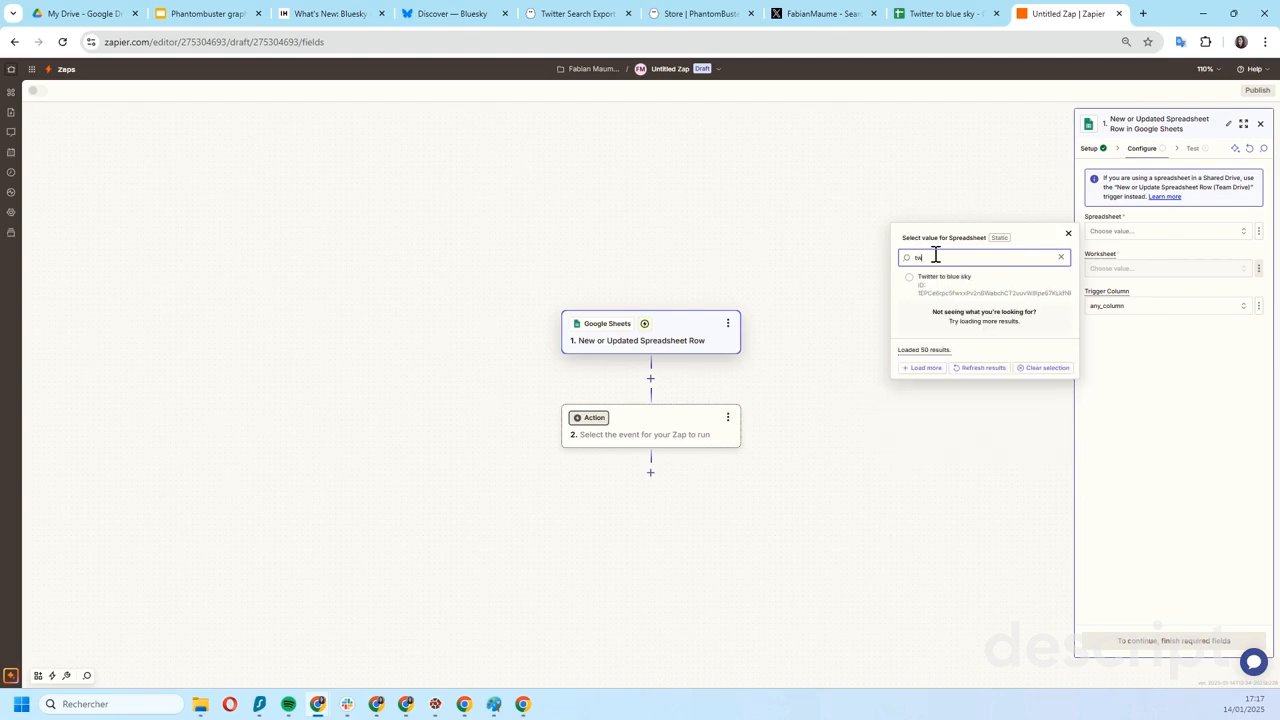
{"action": "left_click", "coordinate": [927, 289]}
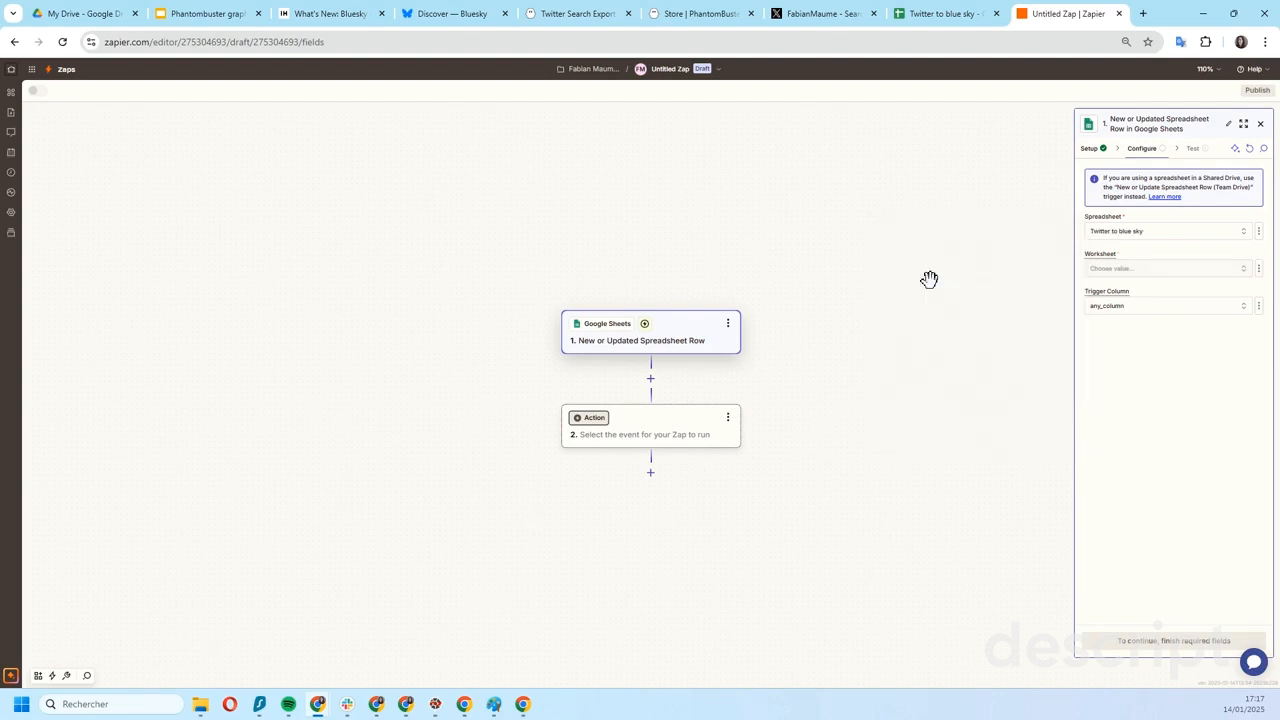
- Set the trigger's worksheet to Sheet2 and its trigger column to text
{"action": "left_click", "coordinate": [1144, 272]}
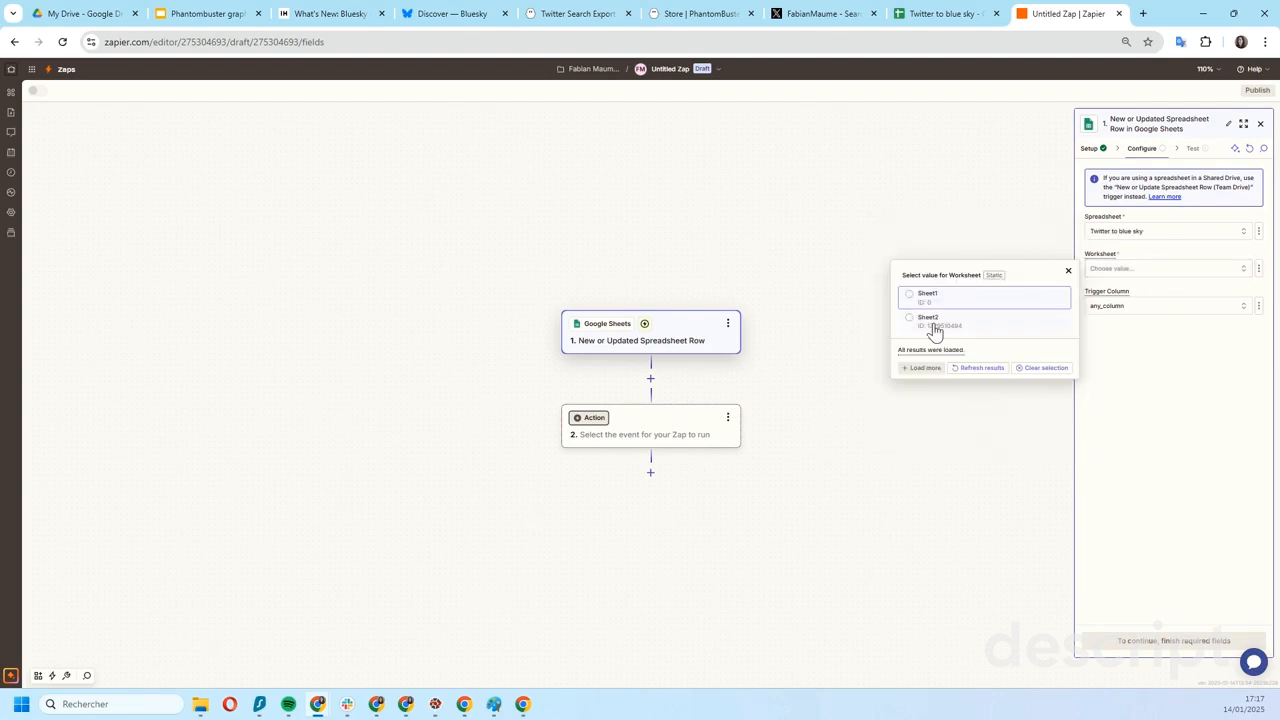
{"action": "left_click", "coordinate": [934, 328]}
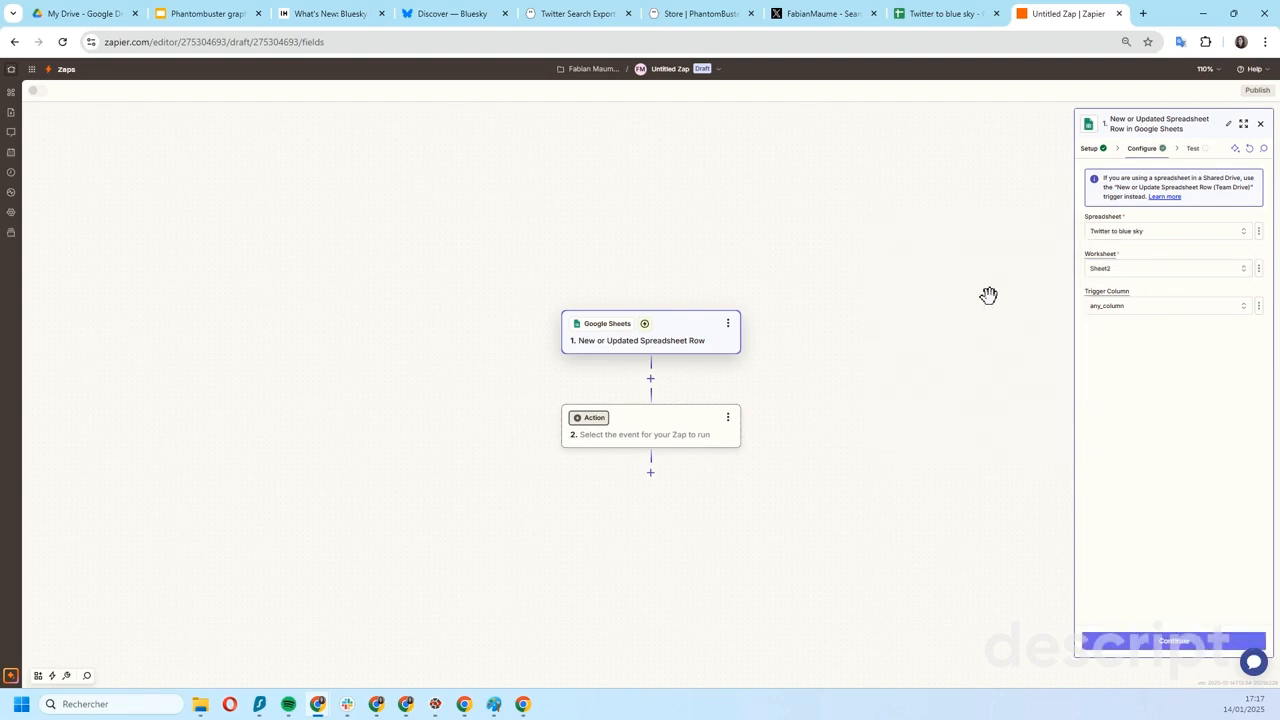
{"action": "left_click", "coordinate": [1153, 309]}
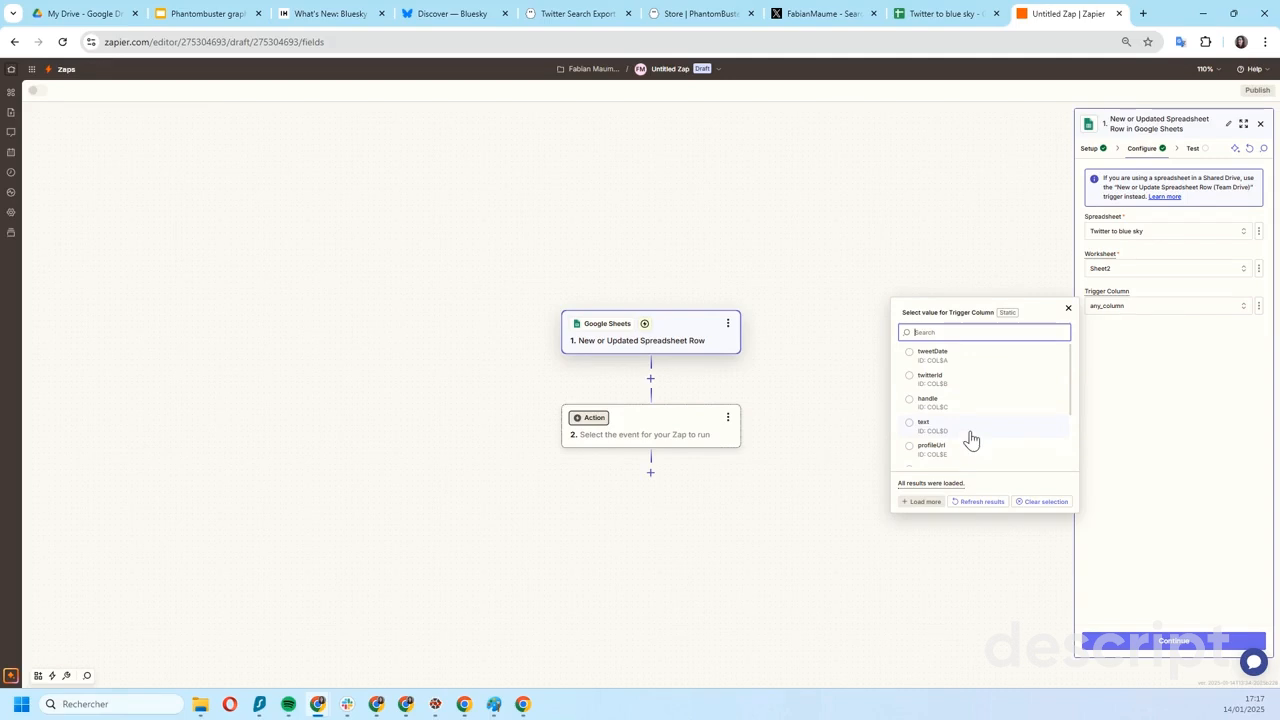
{"action": "left_click", "coordinate": [971, 430]}
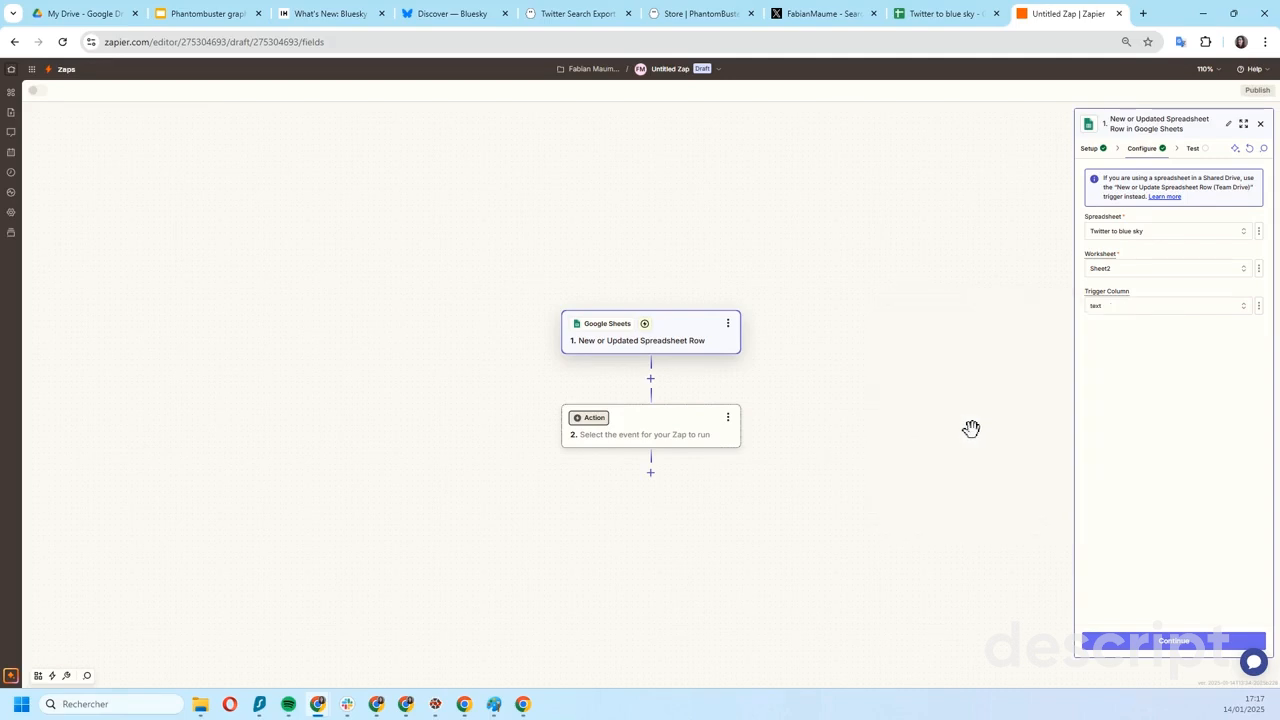
- Test the Google Sheets trigger and continue with the selected sample record
{"action": "left_click", "coordinate": [1174, 643]}
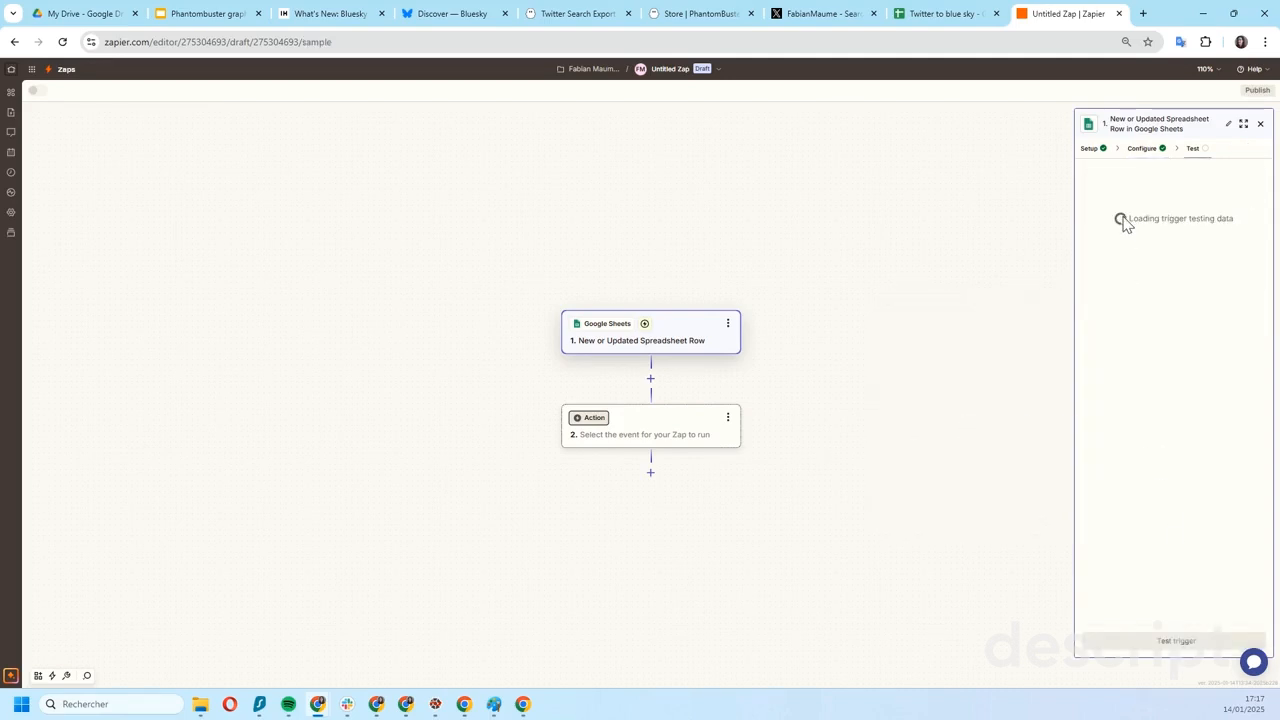
{"action": "left_click", "coordinate": [1141, 648]}
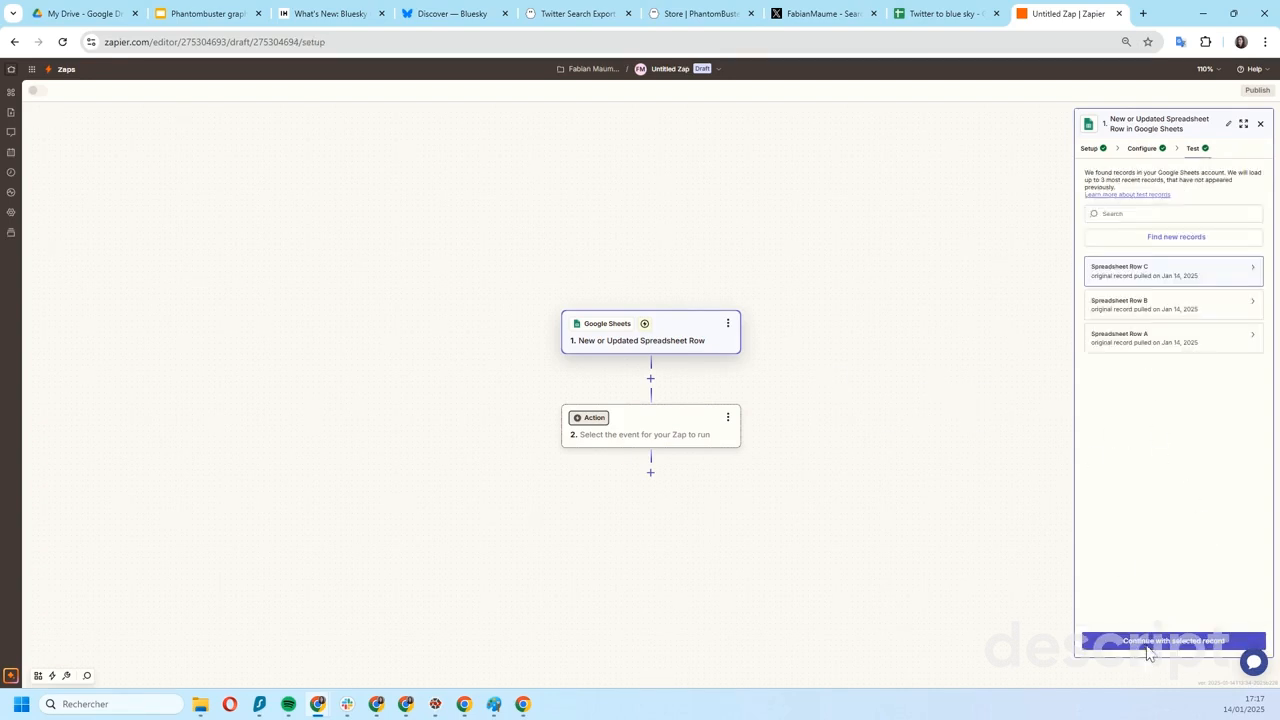
{"action": "left_click", "coordinate": [1151, 647]}
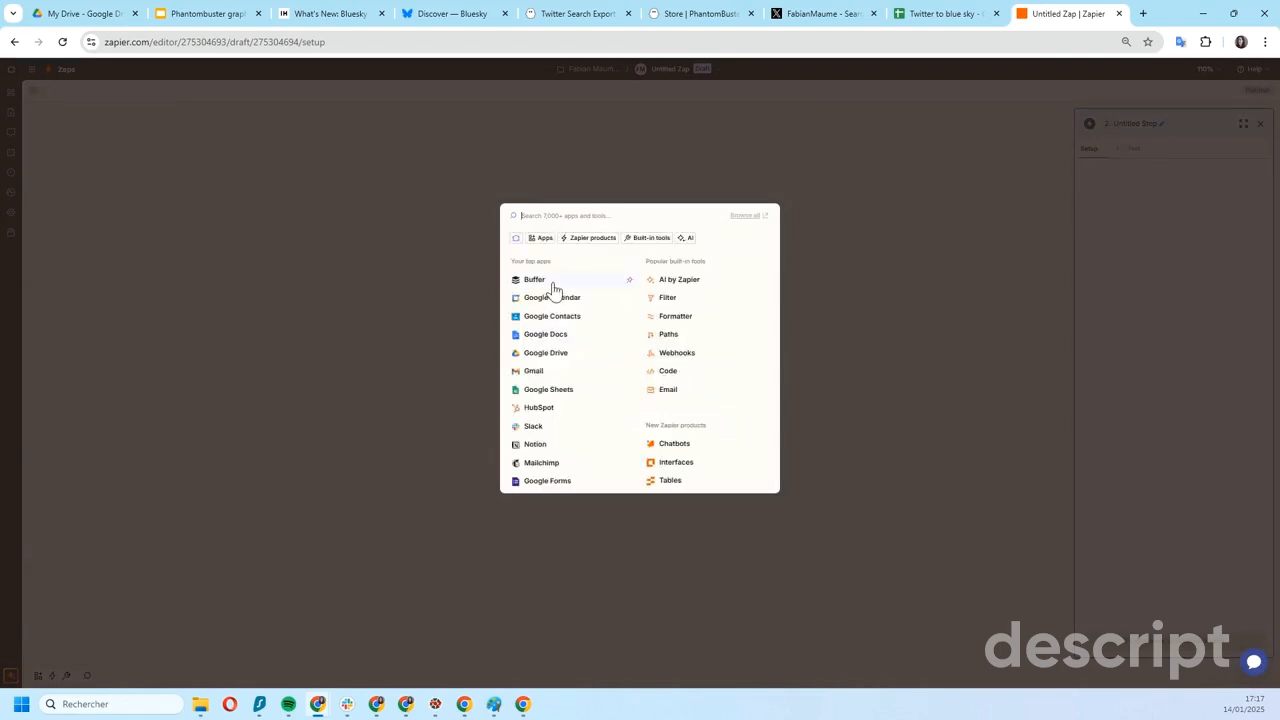
- Search the action apps for "blue" to check the Bluesky integrations on offer
{"action": "type", "text": "t"}
{"action": "type", "text": "l"}
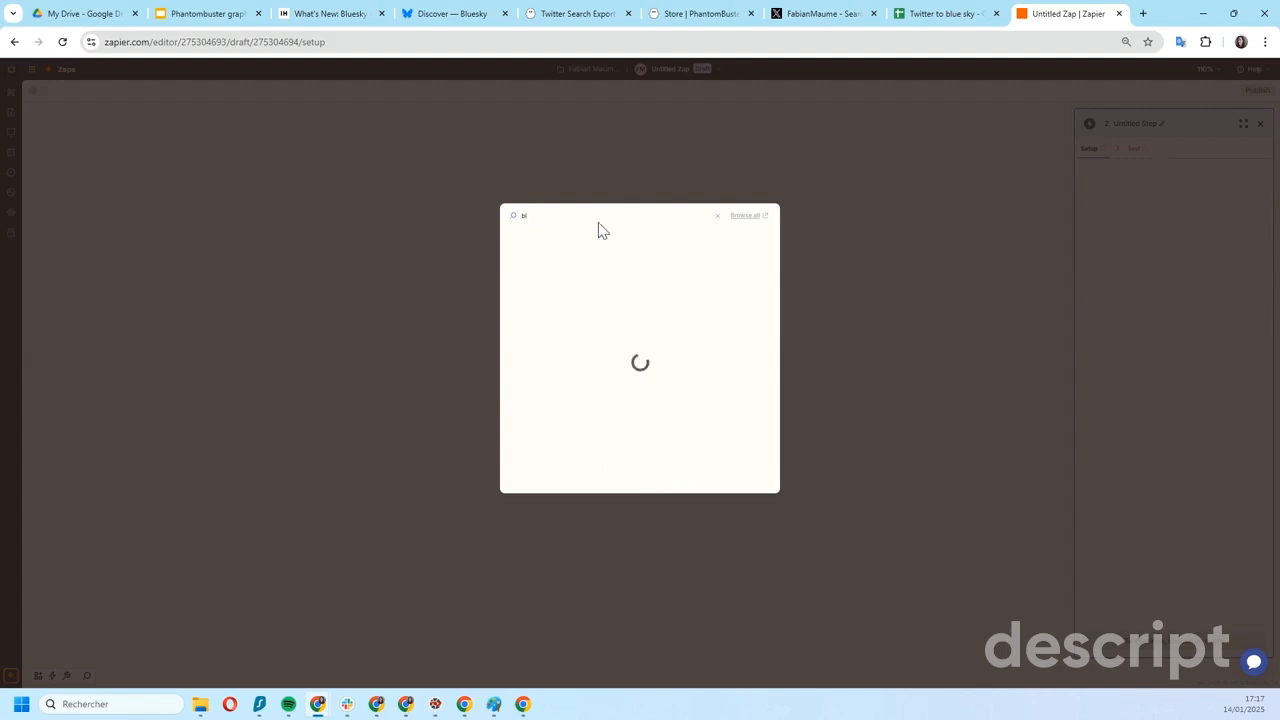
{"action": "type", "text": "ue"}
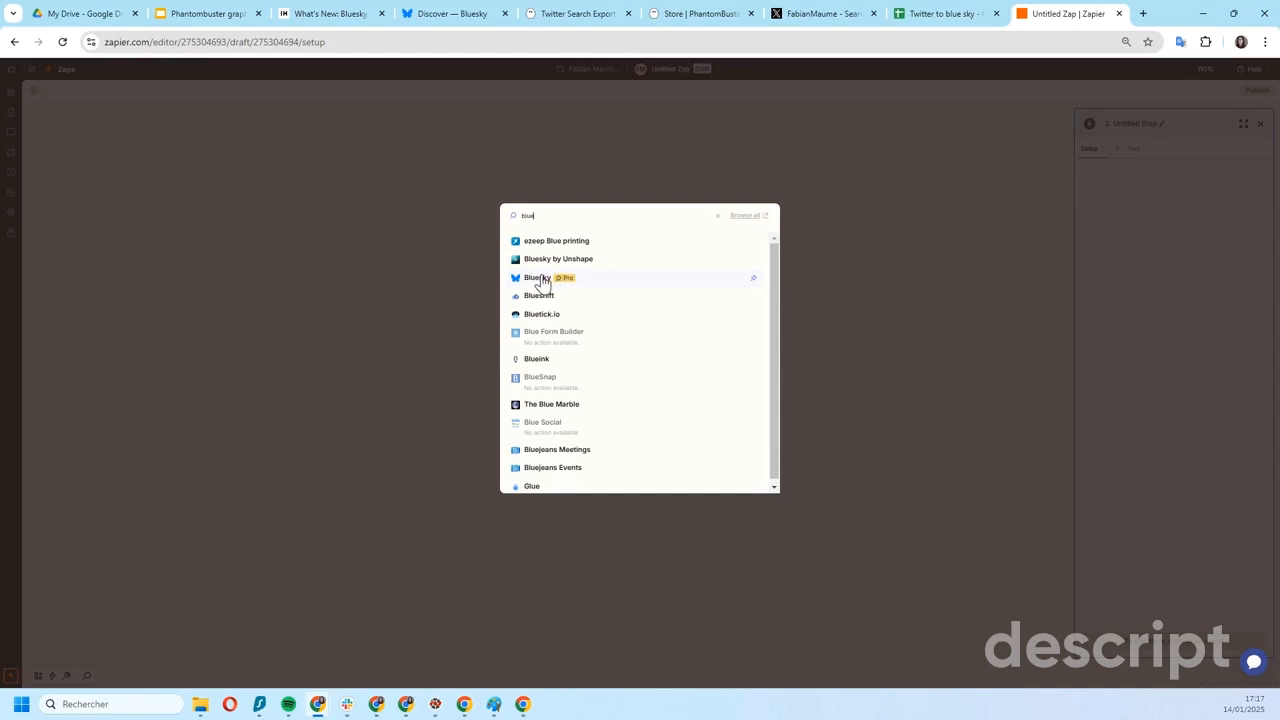
{"action": "key", "text": "BackSpace"}
{"action": "key", "text": "BackSpace"}
{"action": "key", "text": "BackSpace"}
{"action": "key", "text": "BackSpace"}
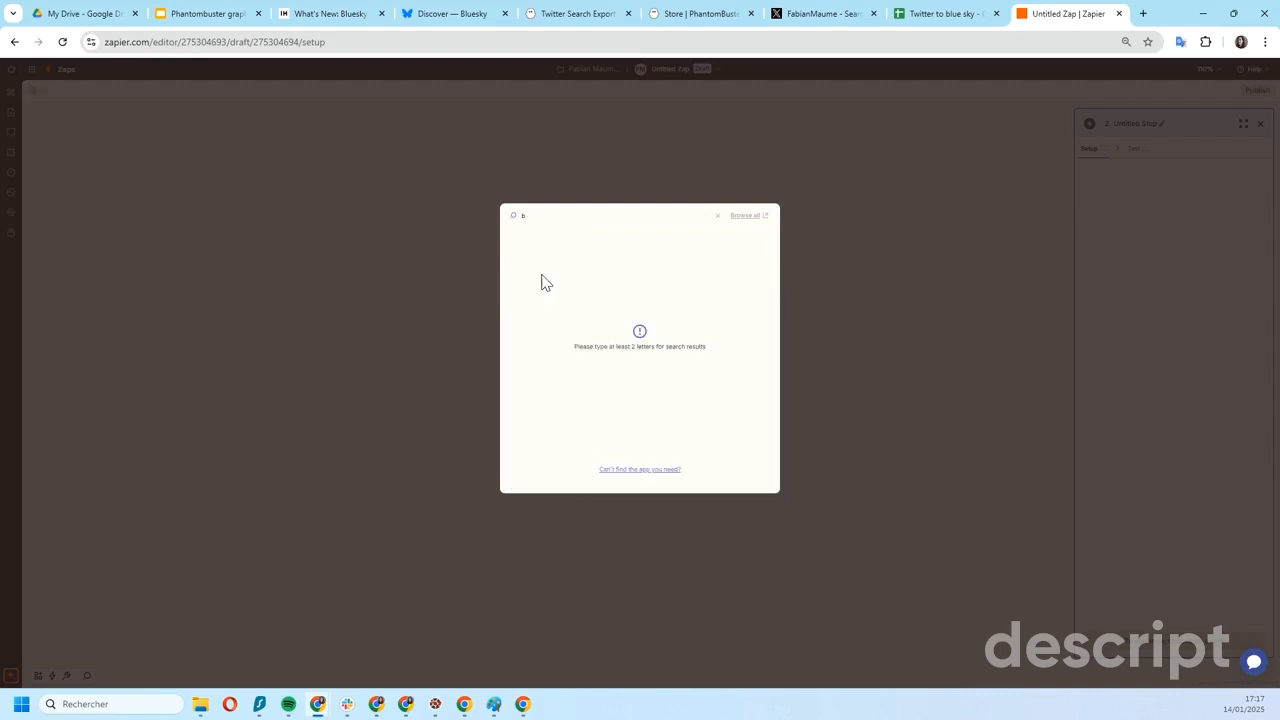
- Set the Zap's action to Buffer with the event Add to Queue, keeping the connected Buffer account
{"action": "type", "text": "tuffer"}
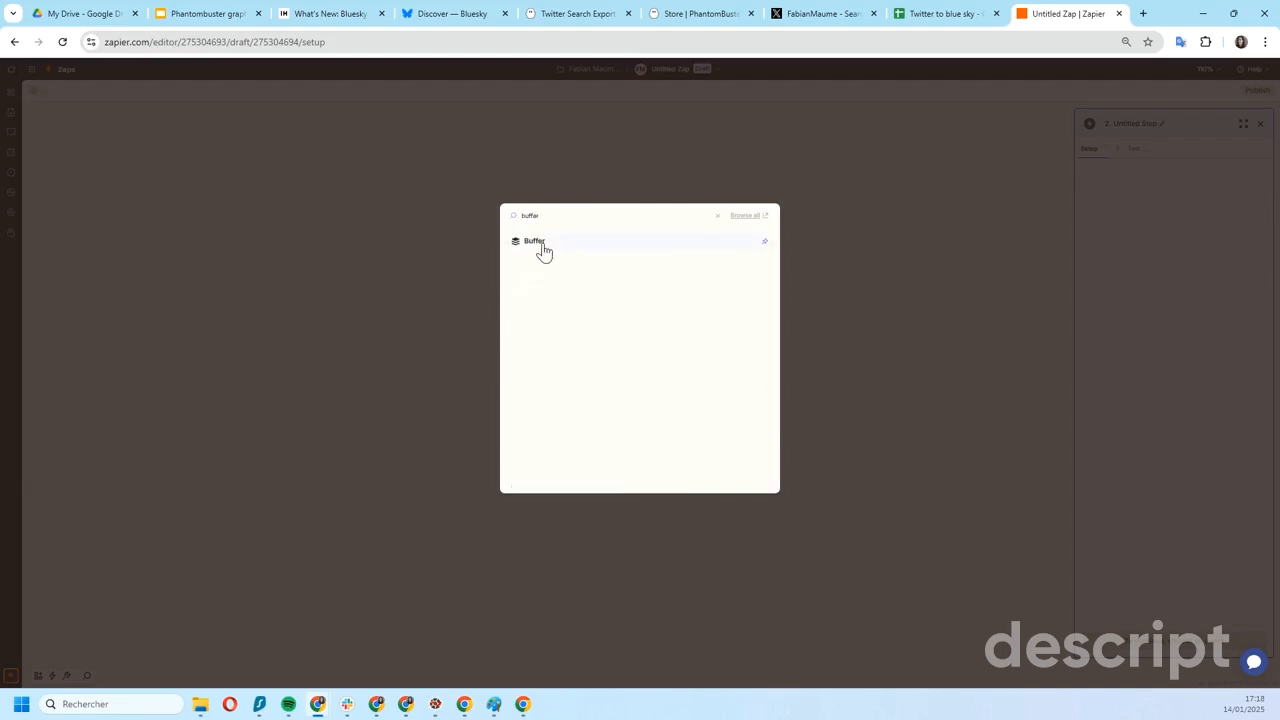
{"action": "left_click", "coordinate": [543, 249]}
{"action": "left_click", "coordinate": [1139, 231]}
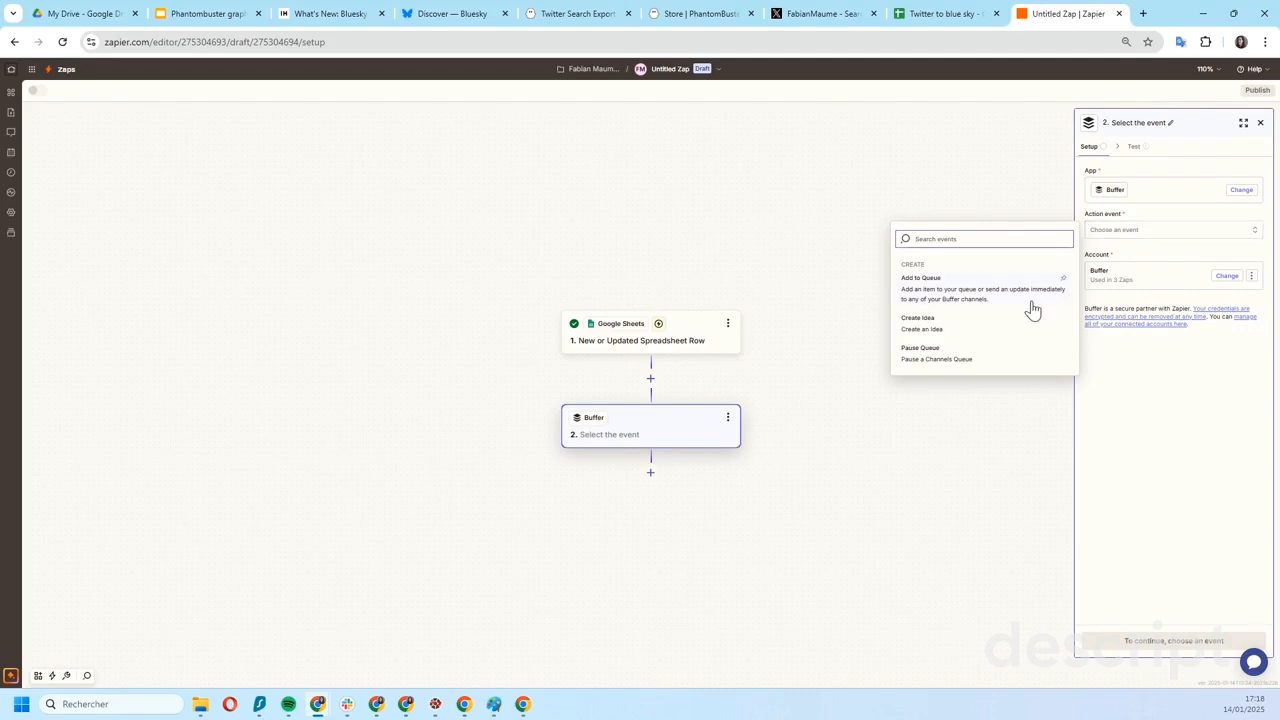
{"action": "left_click", "coordinate": [950, 303]}
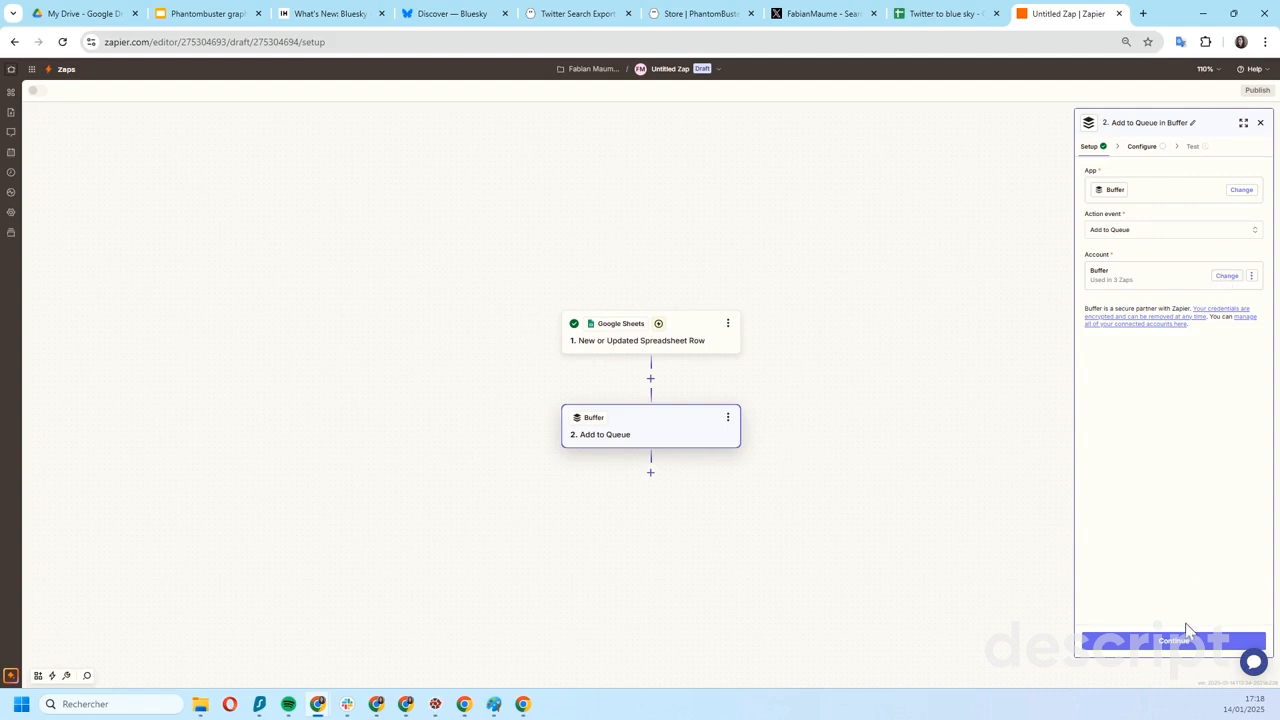
{"action": "left_click", "coordinate": [1227, 280]}
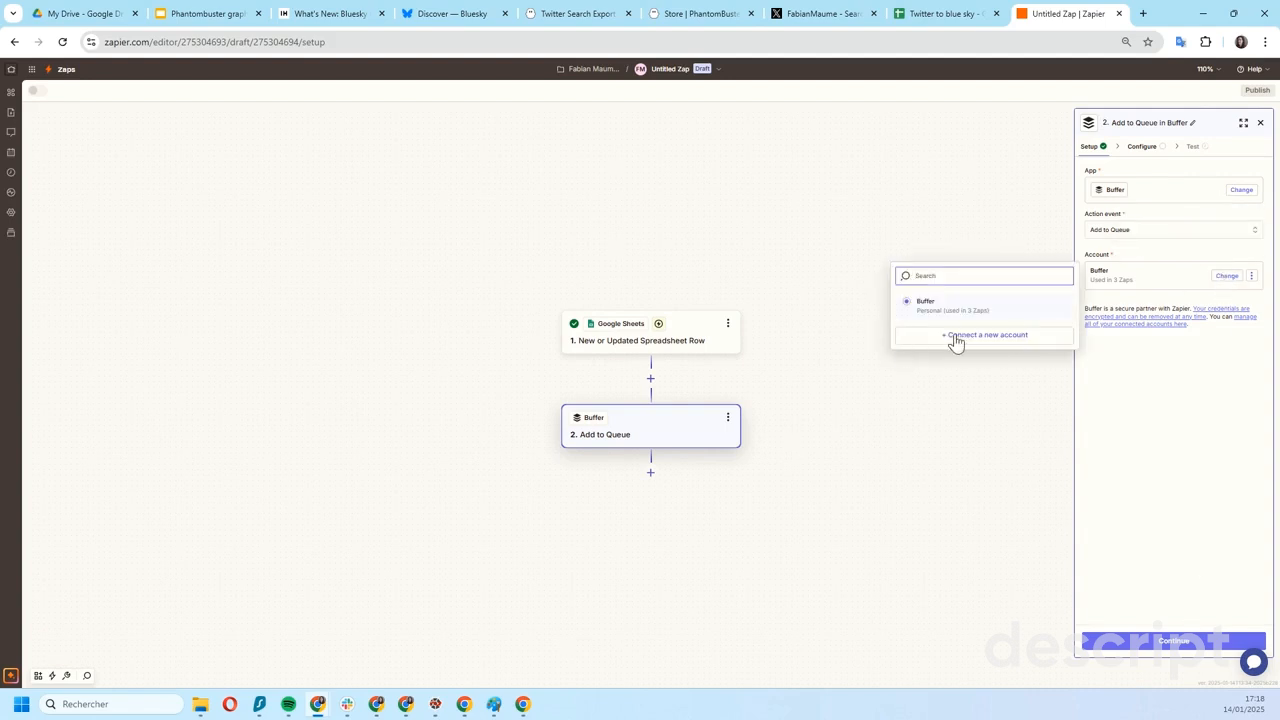
{"action": "left_click", "coordinate": [1213, 373]}
{"action": "left_click", "coordinate": [1174, 642]}
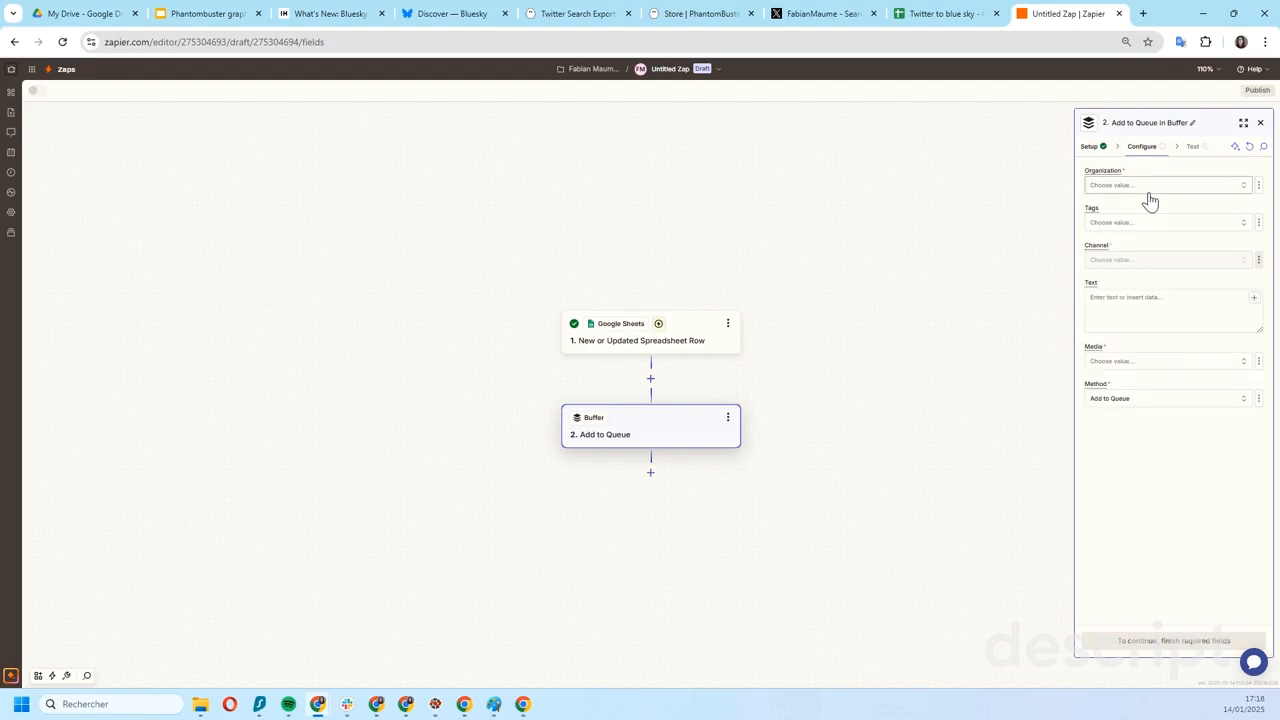
- Set the Buffer action's organization to My Organization and its channel to the Bluesky profile
{"action": "left_click", "coordinate": [1141, 188]}
{"action": "left_click", "coordinate": [949, 228]}
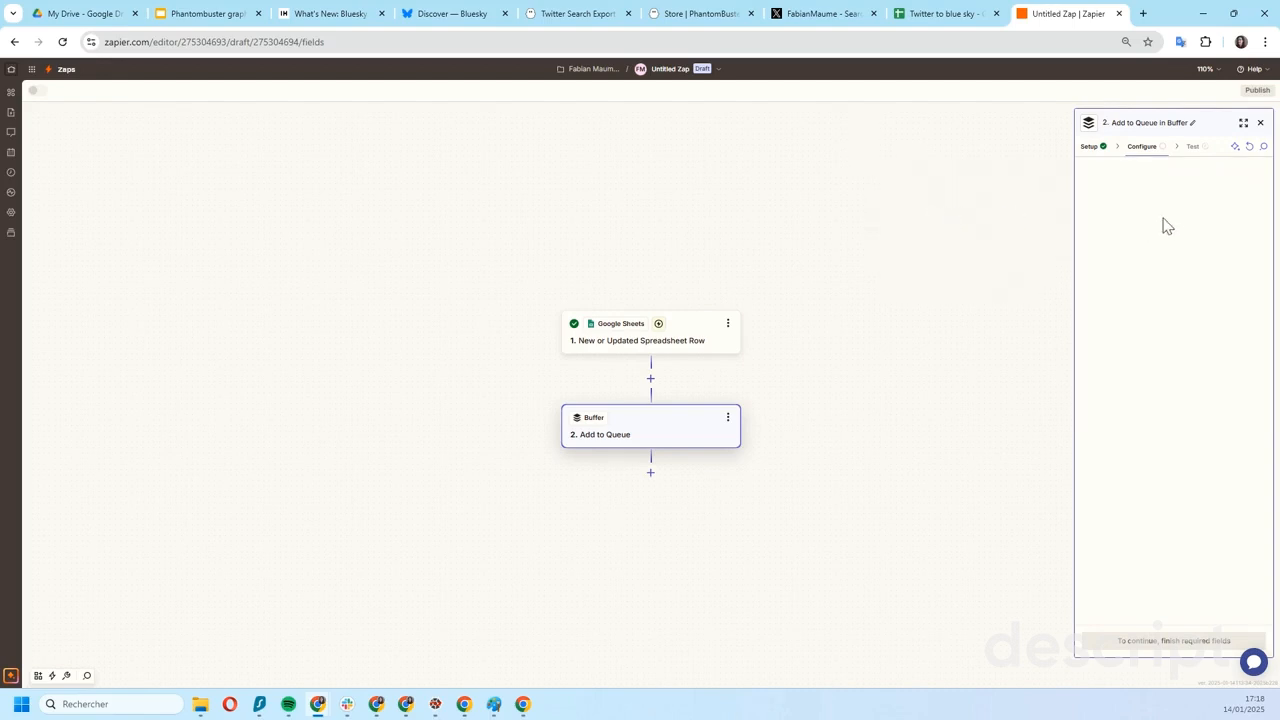
{"action": "left_click", "coordinate": [1140, 226]}
{"action": "left_click", "coordinate": [1155, 262]}
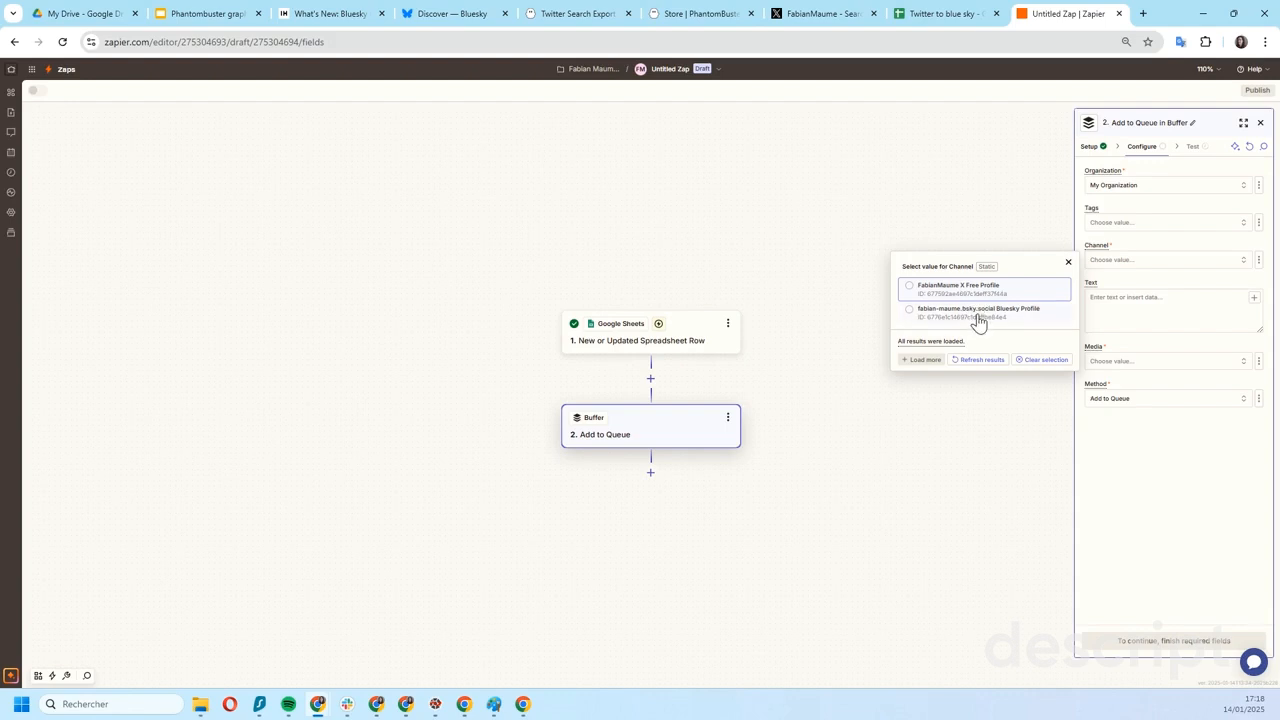
{"action": "left_click", "coordinate": [975, 310]}
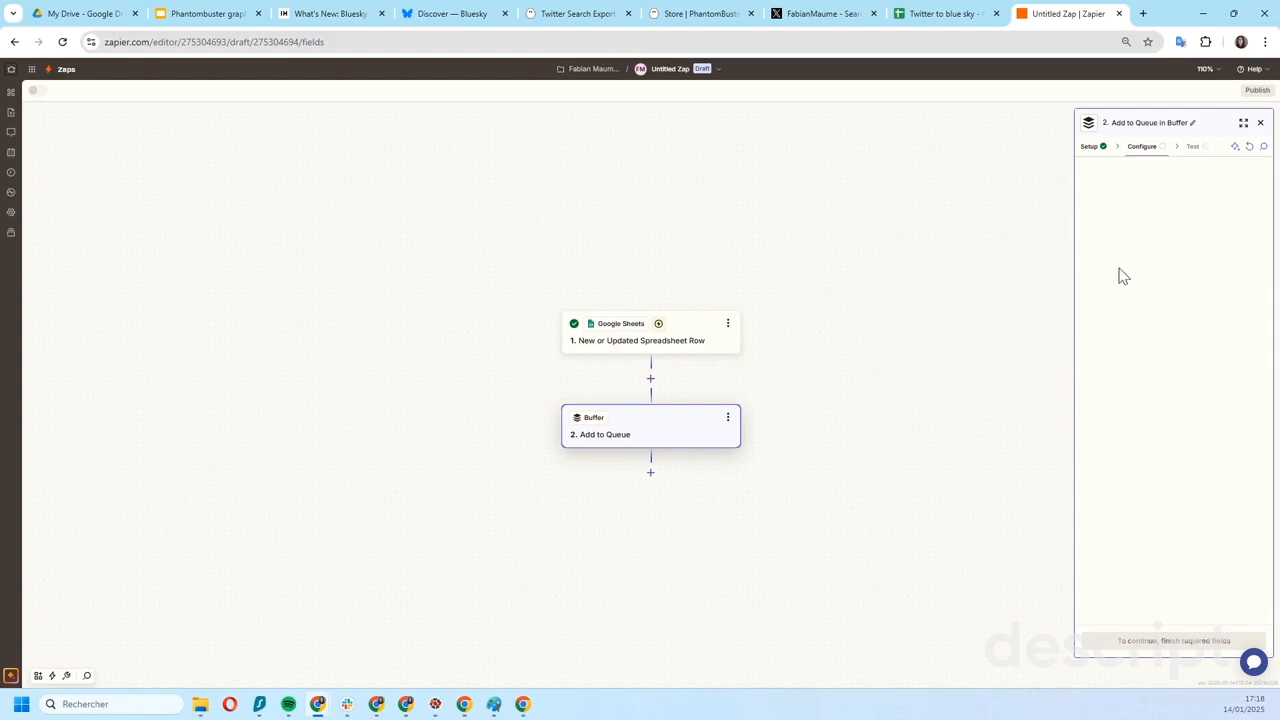
- Map the post's Text to the spreadsheet row's text value and set Media to No Attachments
{"action": "left_click", "coordinate": [1096, 312]}
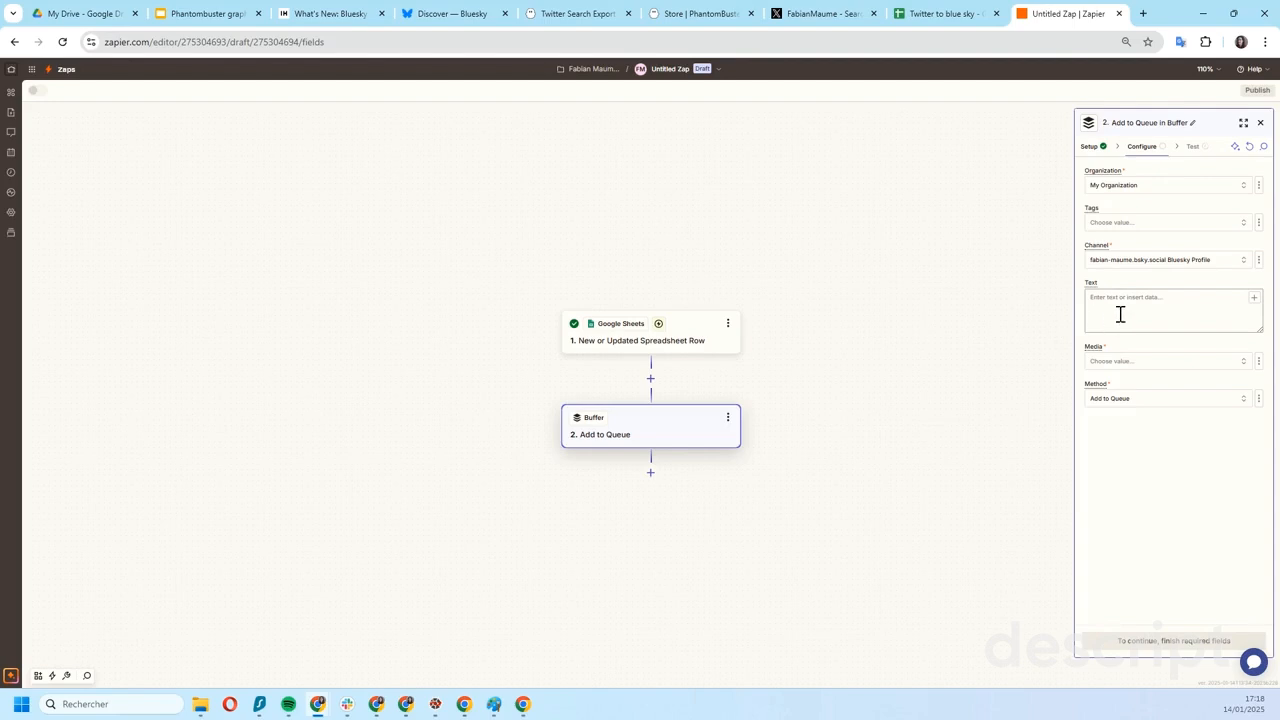
{"action": "left_click", "coordinate": [1253, 298]}
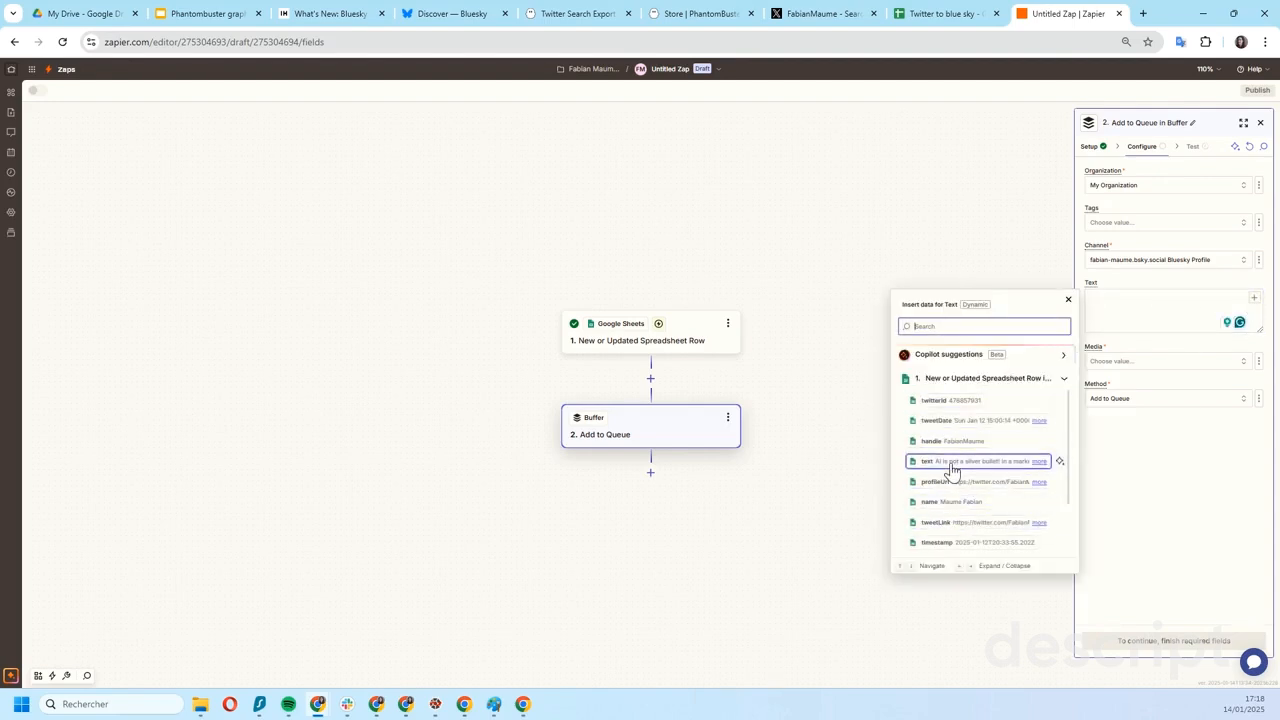
{"action": "left_click", "coordinate": [951, 465]}
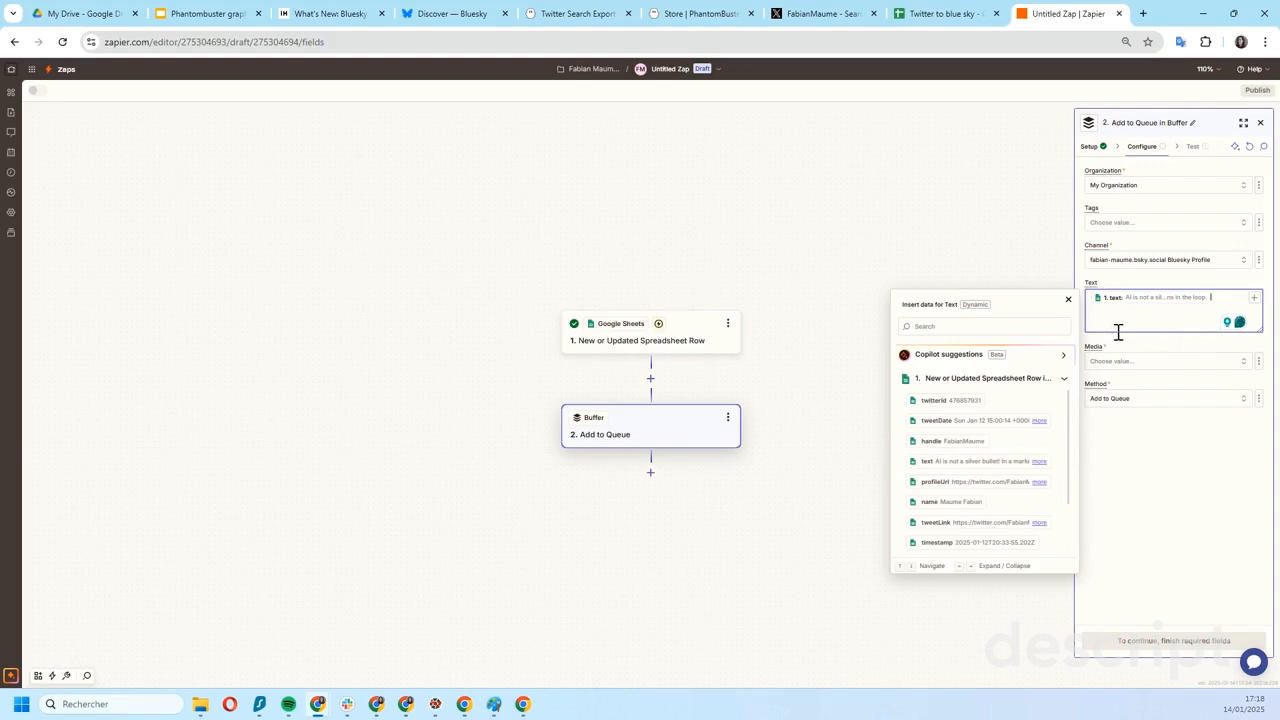
{"action": "left_click", "coordinate": [1172, 466]}
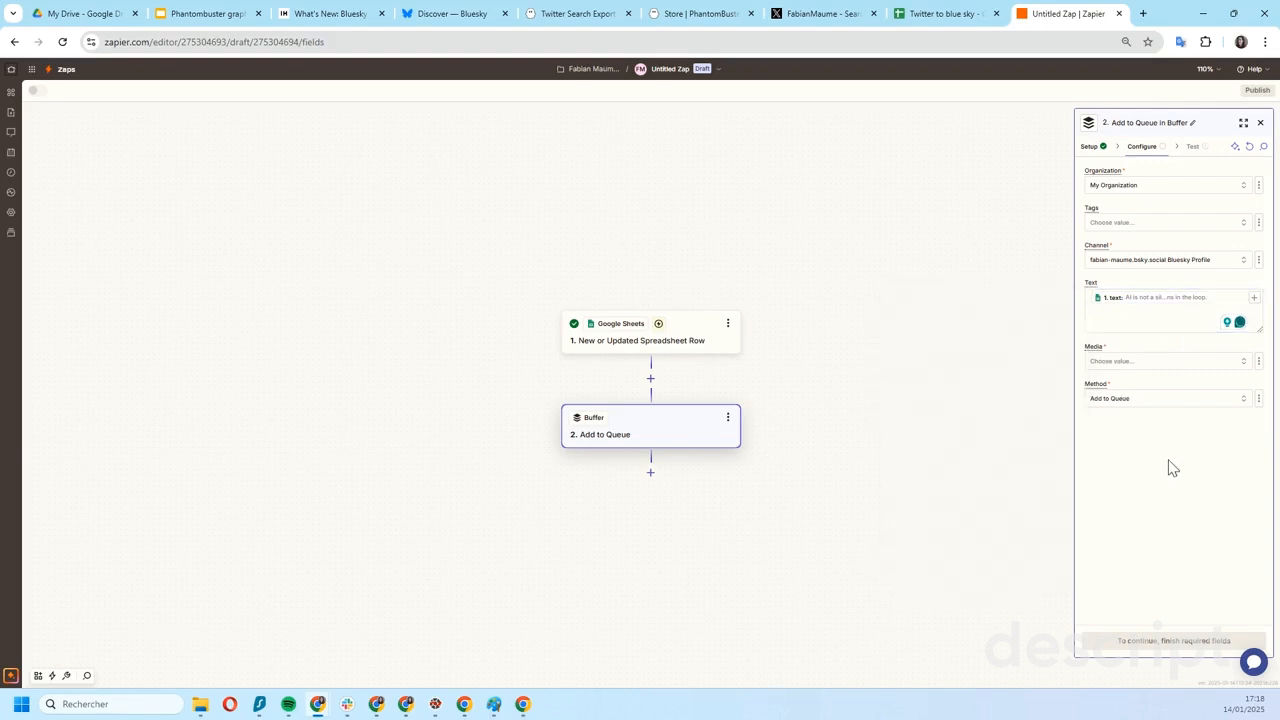
{"action": "left_click", "coordinate": [1153, 364]}
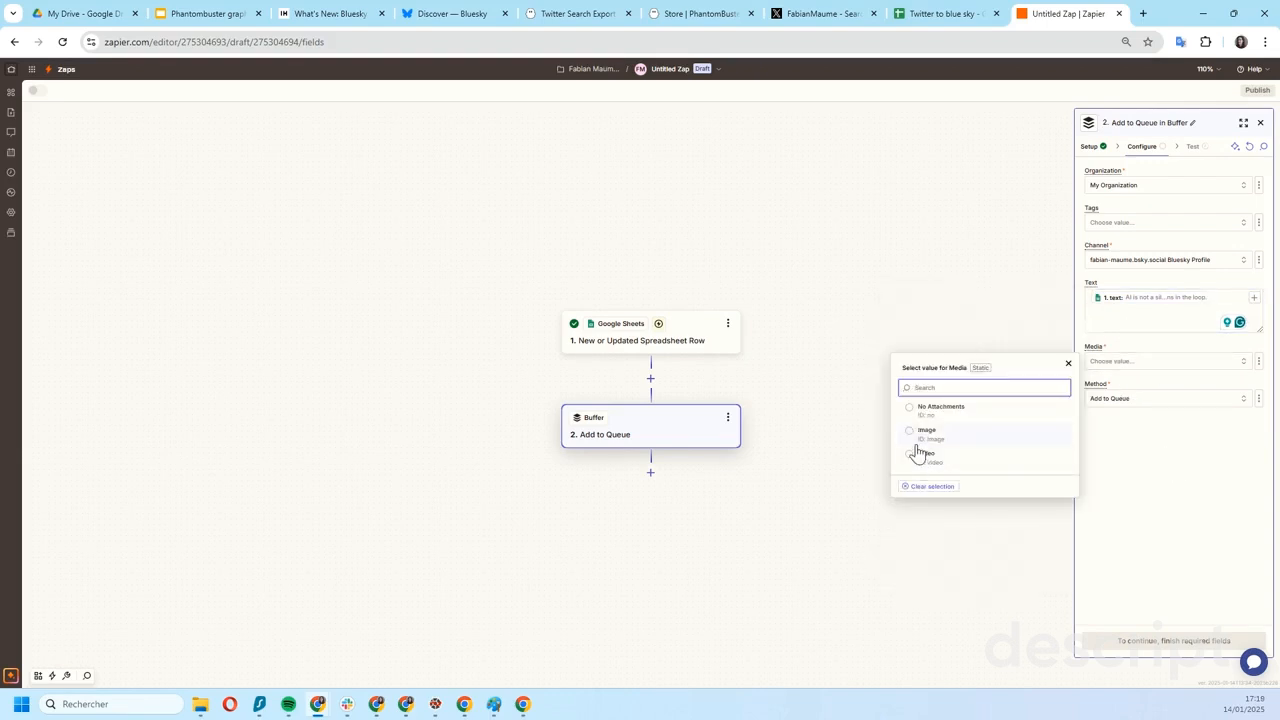
{"action": "left_click", "coordinate": [910, 410]}
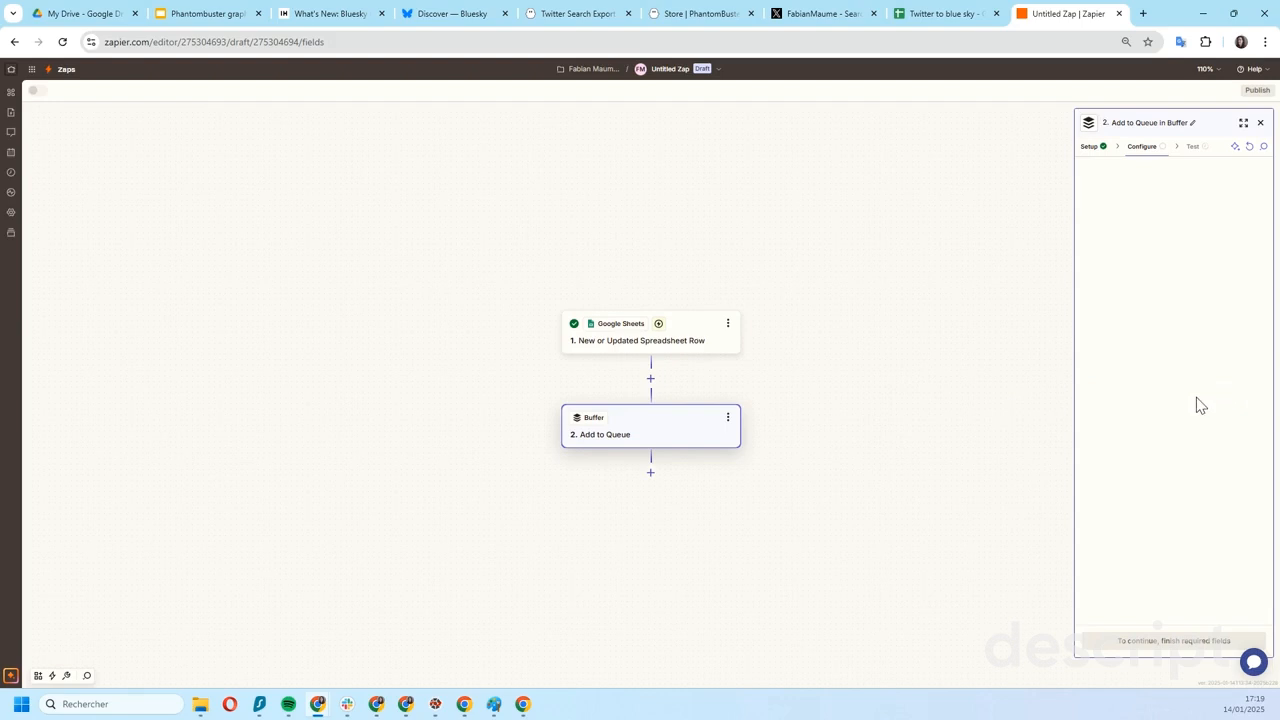
{"action": "left_click", "coordinate": [1115, 407]}
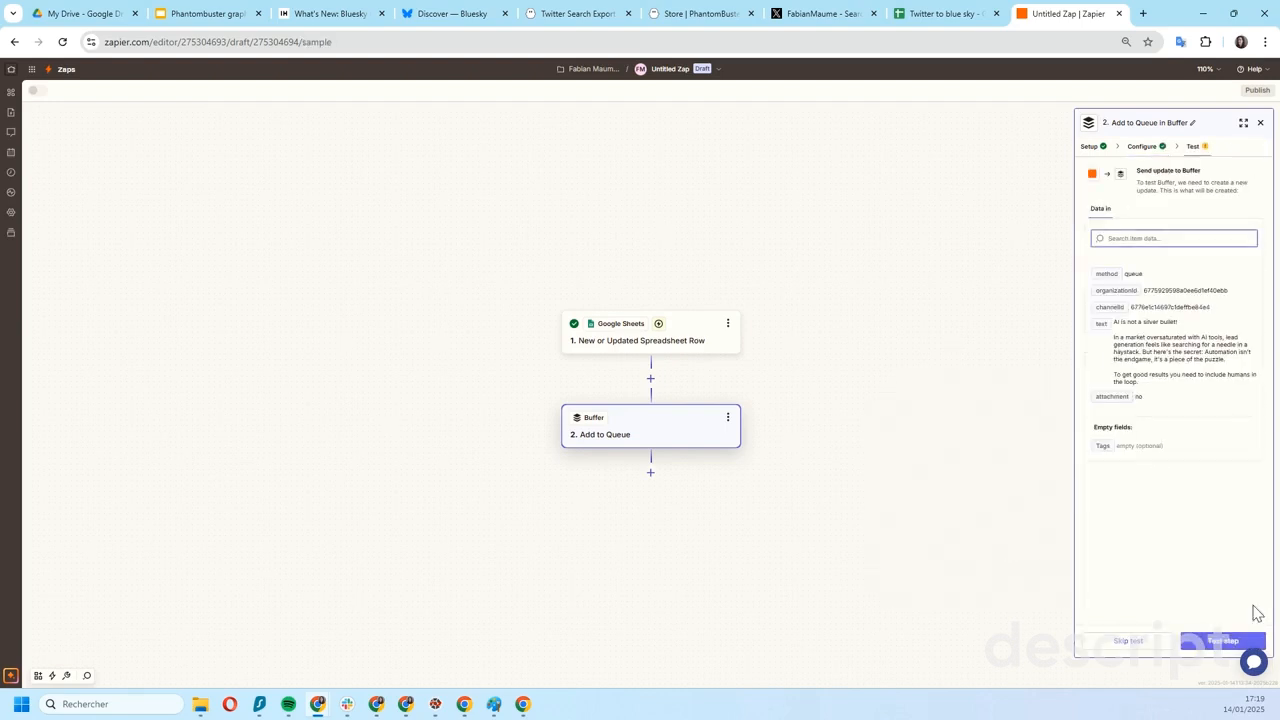
- Test the Buffer Add to Queue step and read the message it returns
{"action": "left_click", "coordinate": [1224, 632]}
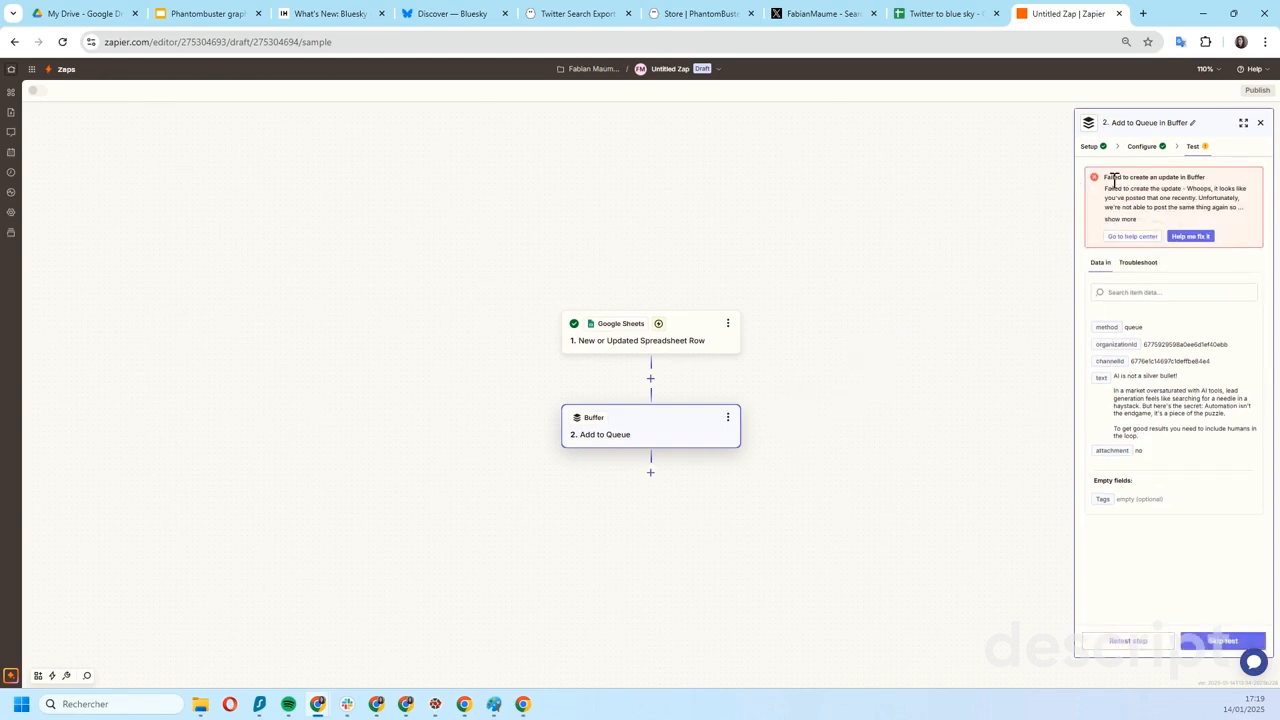
{"action": "left_click_drag", "start_coordinate": [1106, 178], "coordinate": [1166, 220]}
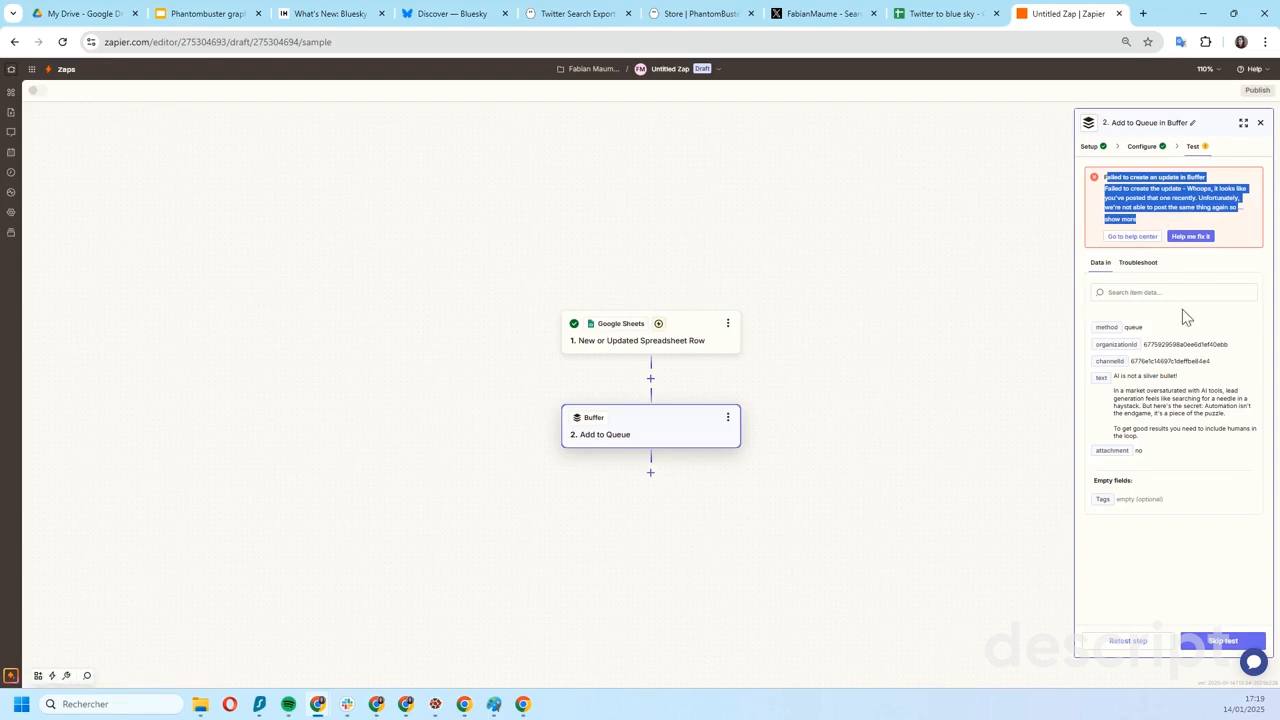
{"action": "left_click", "coordinate": [1172, 198]}
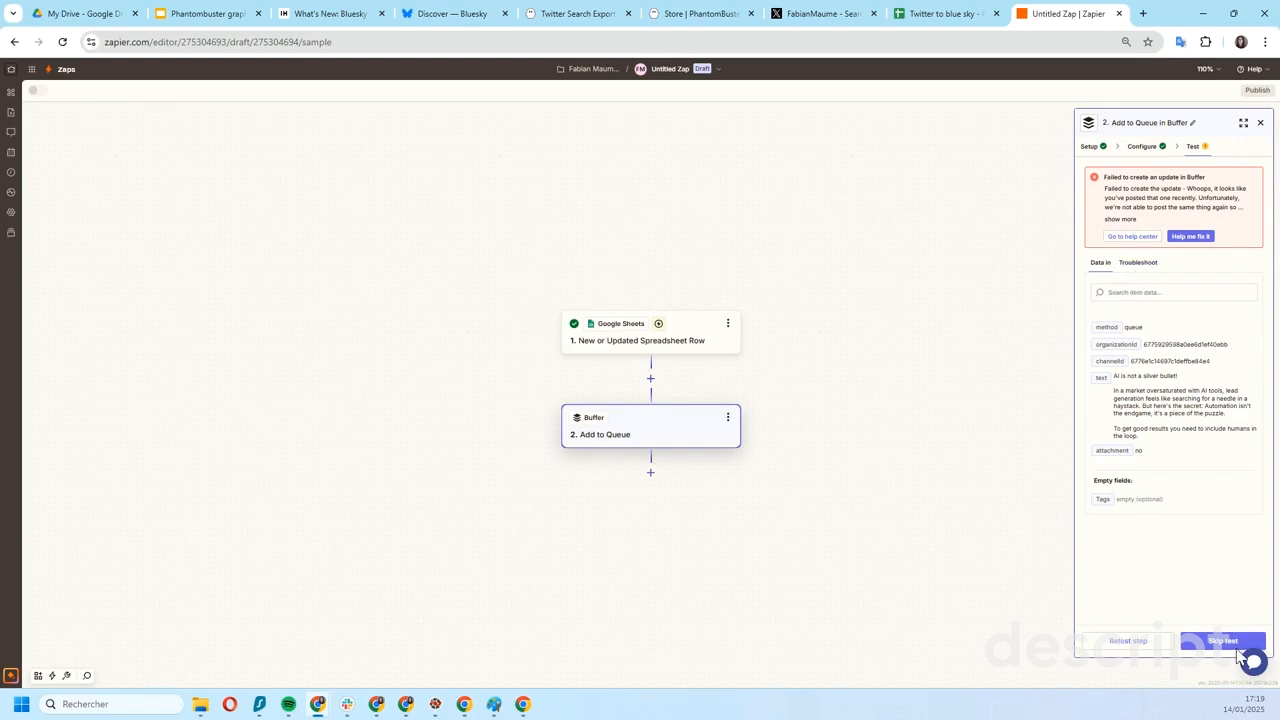
- Switch to Bluesky, open the account's own profile and review its published posts for the cross-posted tweets
{"action": "left_click", "coordinate": [409, 14]}
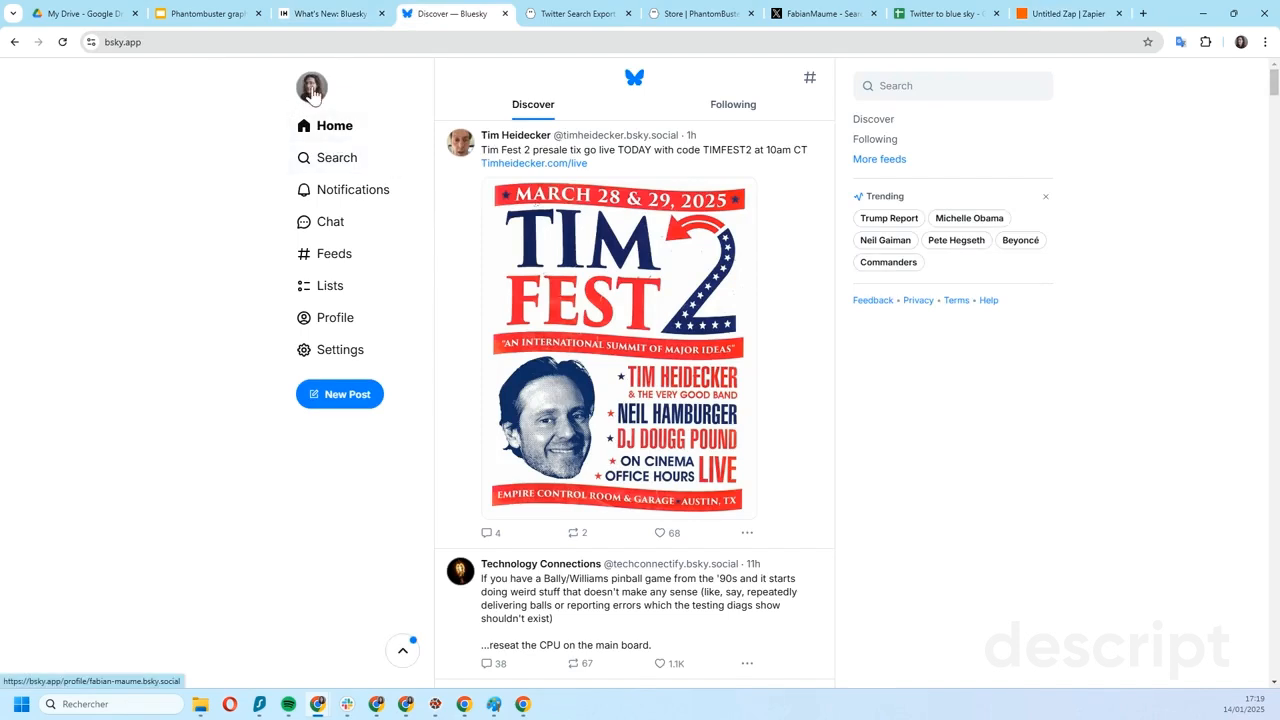
{"action": "left_click", "coordinate": [340, 325]}
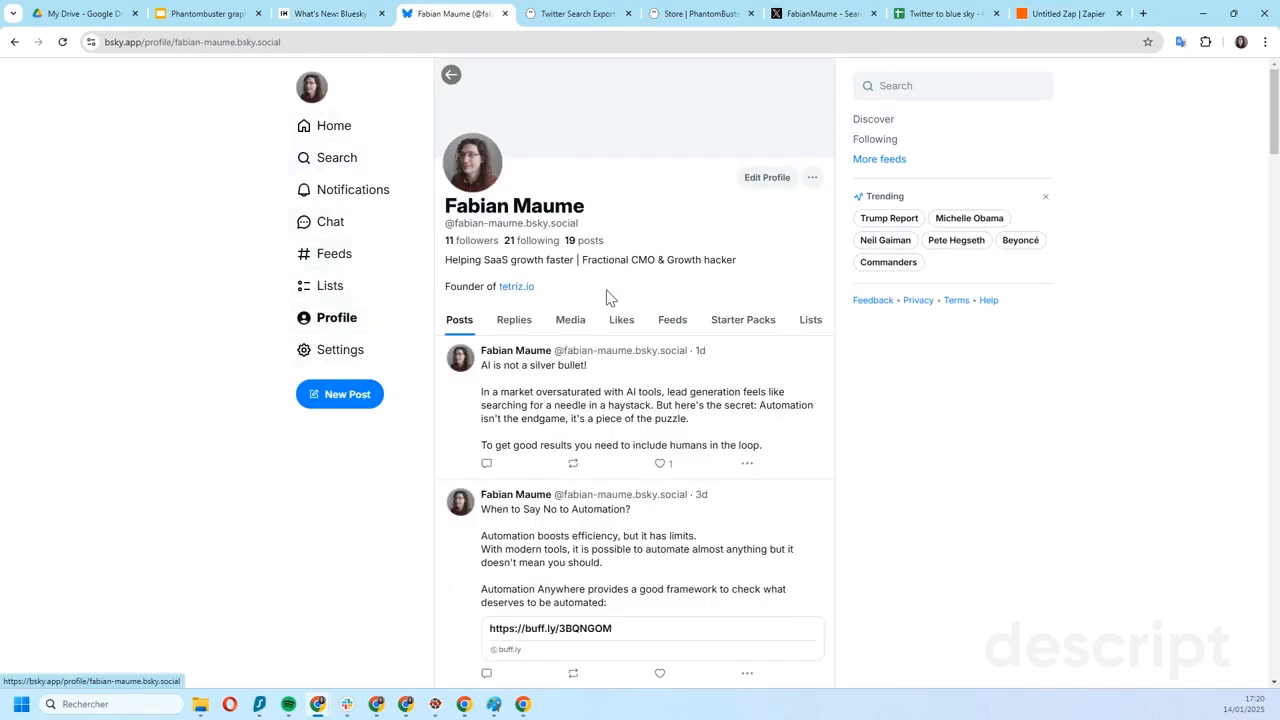
{"action": "scroll", "coordinate": [628, 353], "scroll_direction": "down", "scroll_amount": 5}
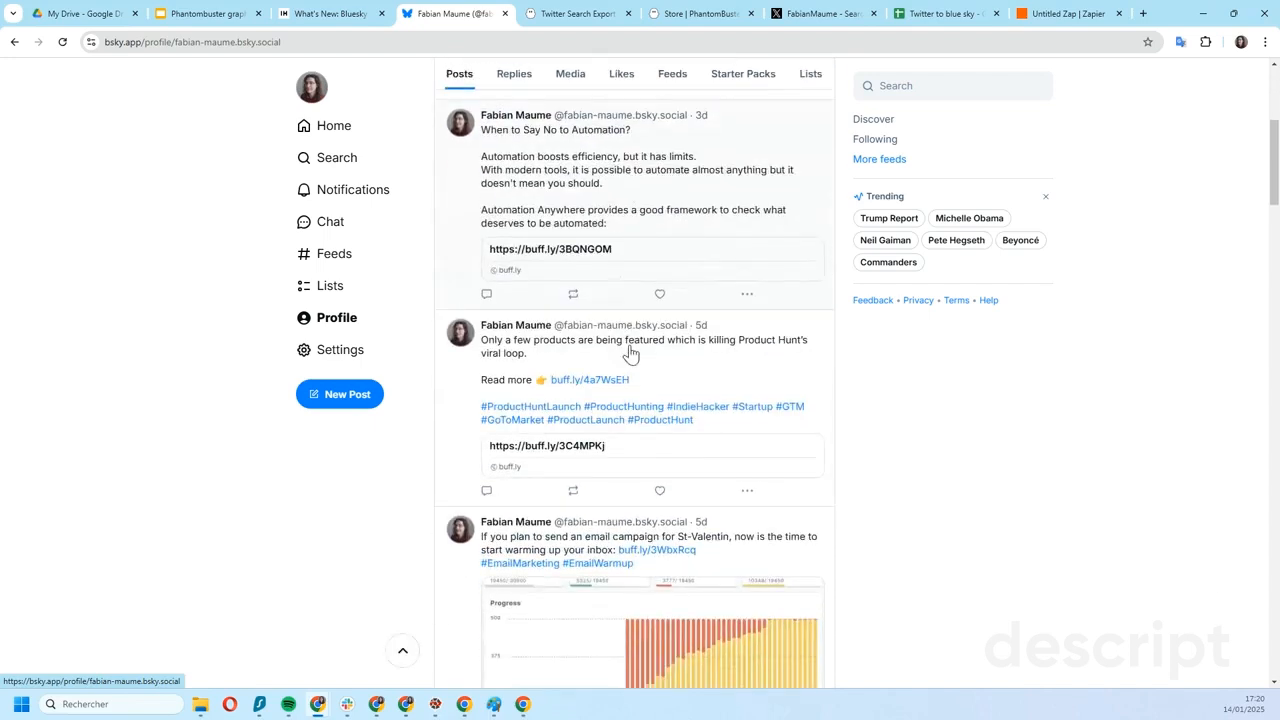
{"action": "scroll", "coordinate": [628, 353], "scroll_direction": "down", "scroll_amount": 10}
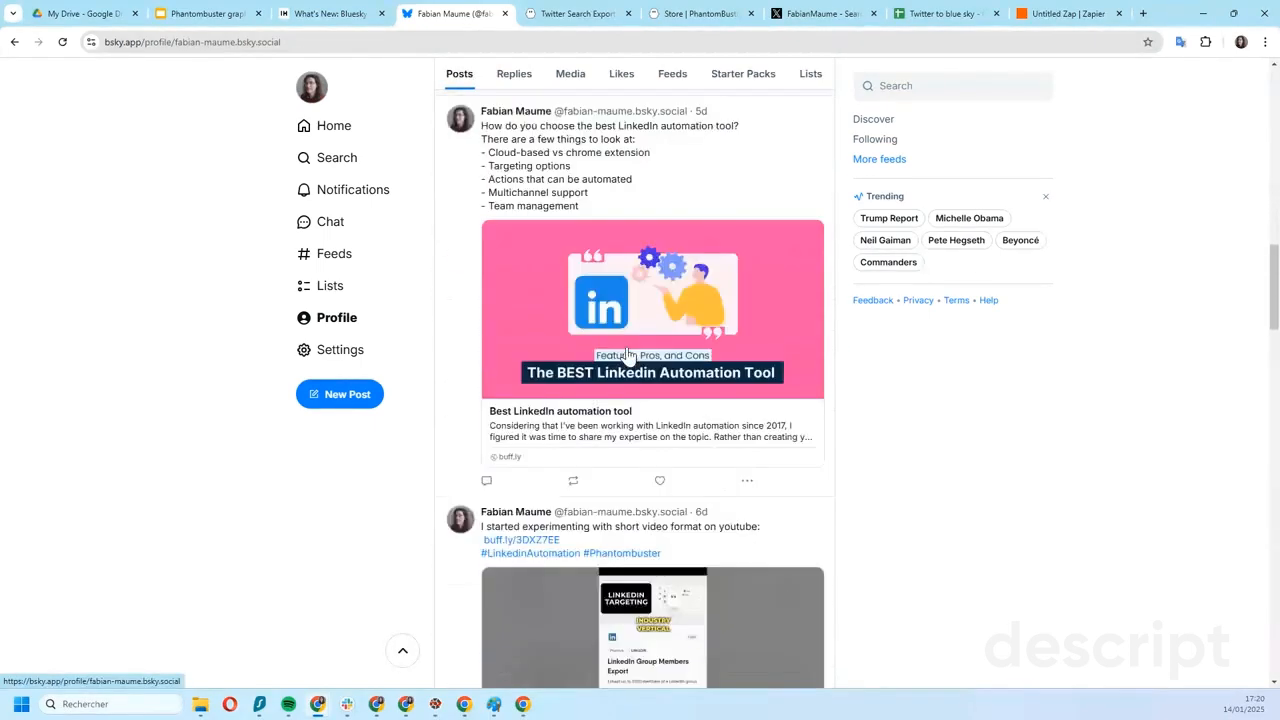
{"action": "scroll", "coordinate": [628, 353], "scroll_direction": "down", "scroll_amount": 4}
{"action": "scroll", "coordinate": [622, 350], "scroll_direction": "up", "scroll_amount": 5}
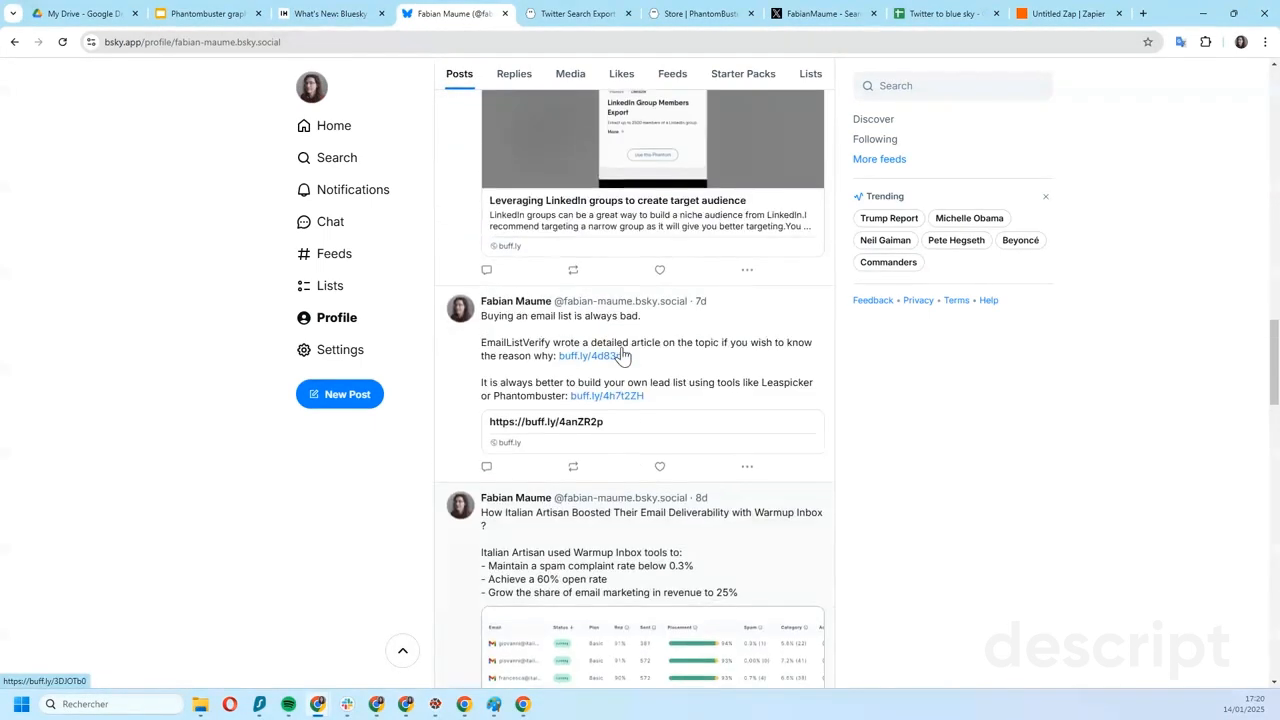
{"action": "scroll", "coordinate": [622, 350], "scroll_direction": "up", "scroll_amount": 12}
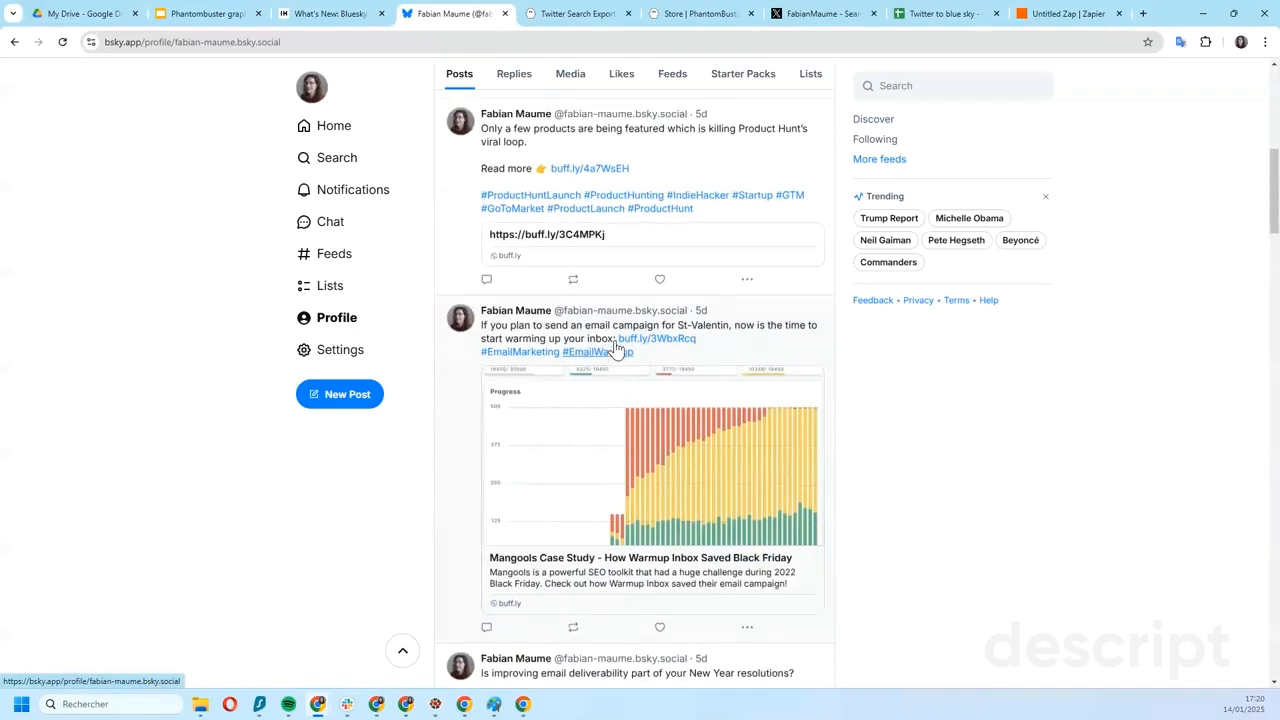
{"action": "scroll", "coordinate": [616, 347], "scroll_direction": "up", "scroll_amount": 2}
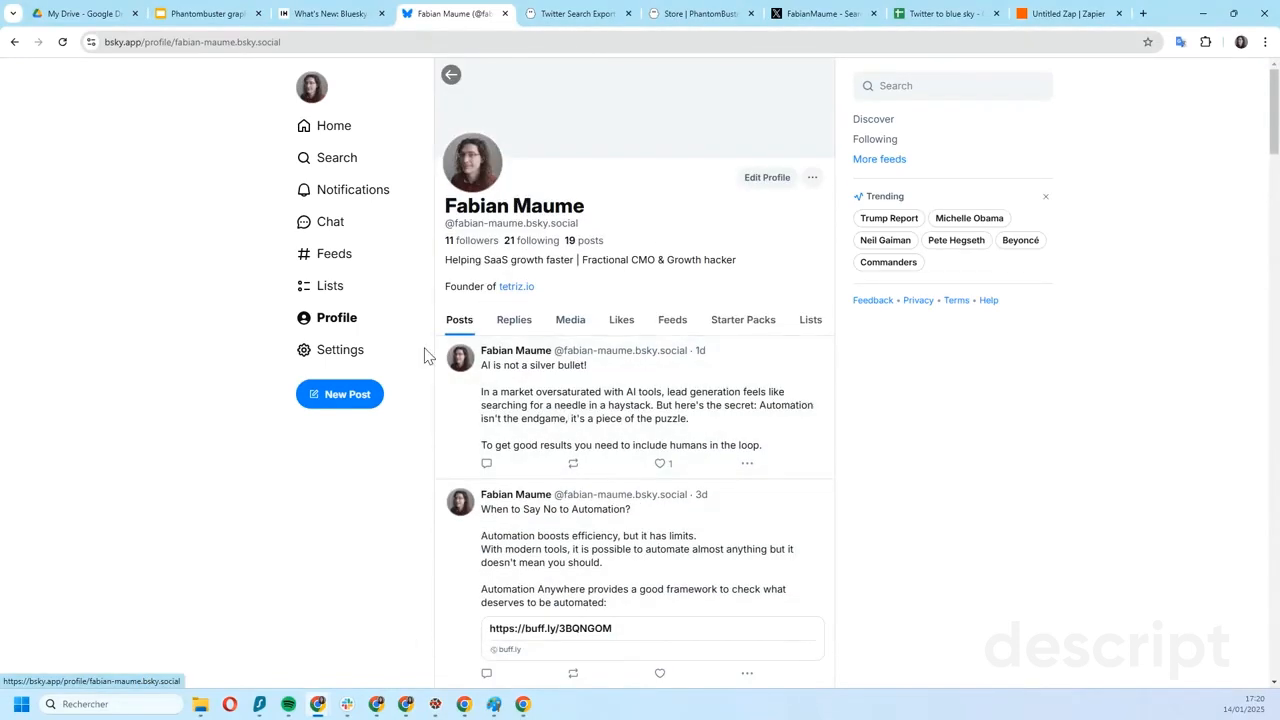